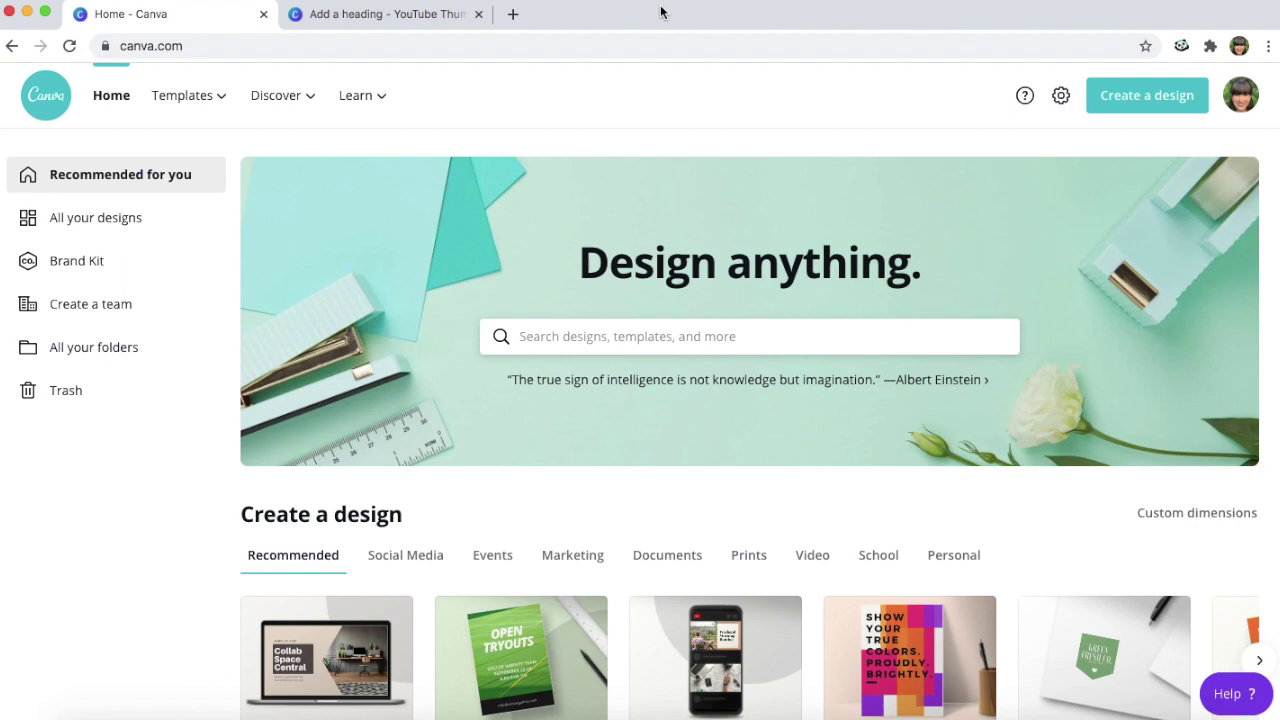
# - Open a new blank Chrome tab beside the Canva home page
pyautogui.click(516, 15)
# - Search Google Images for 'even and odd number anchor chart', preview the Even Steven chart, and return to Canva
pyautogui.click(466, 375)
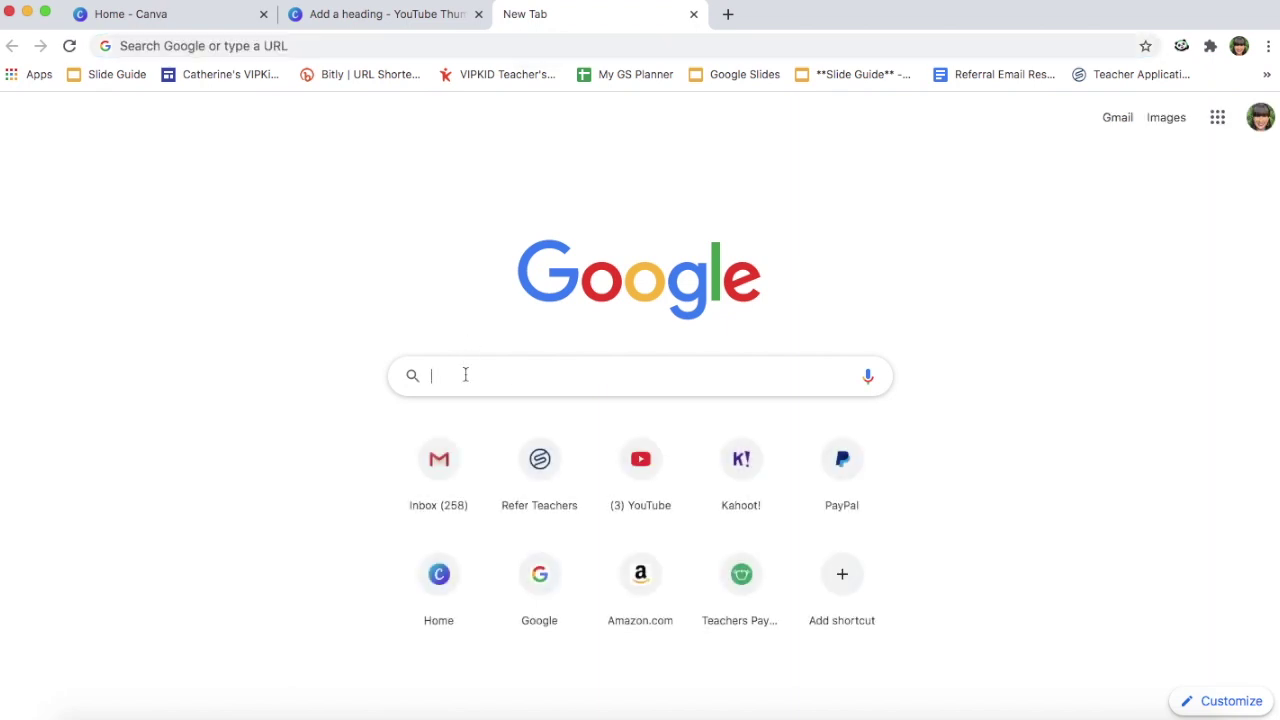
pyautogui.write('even and odd number anchor chart')
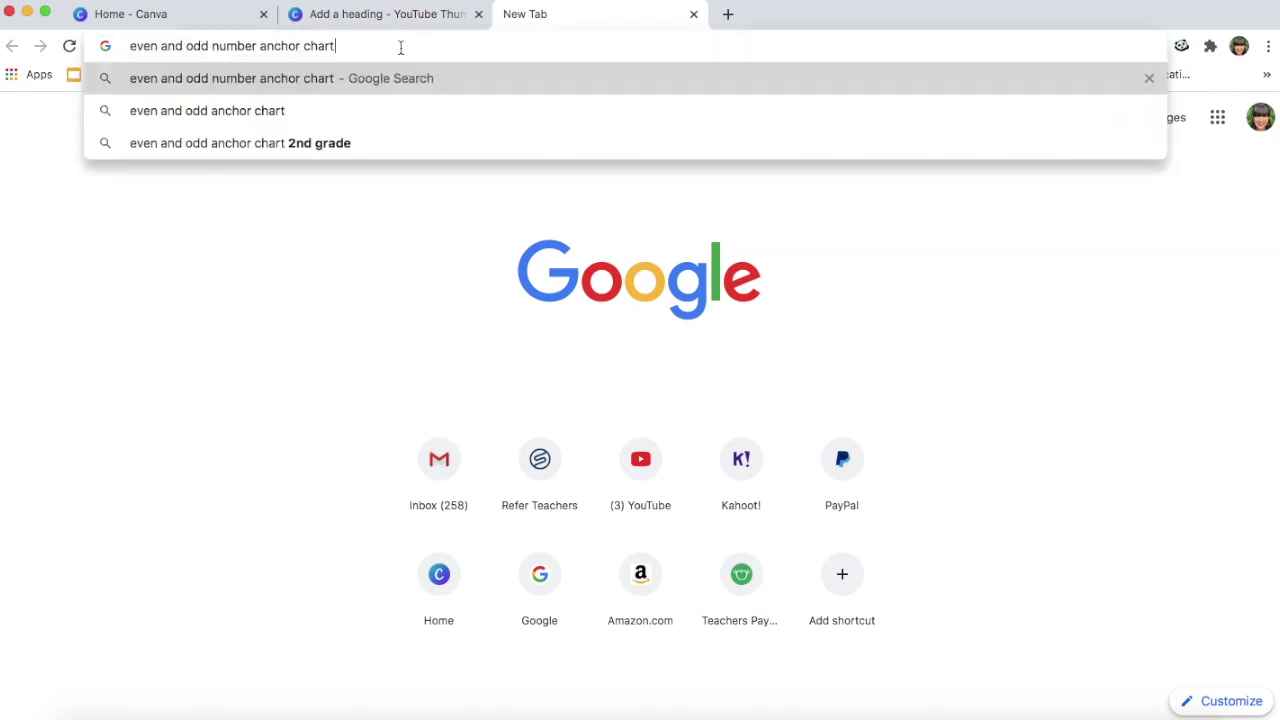
pyautogui.press('Return')
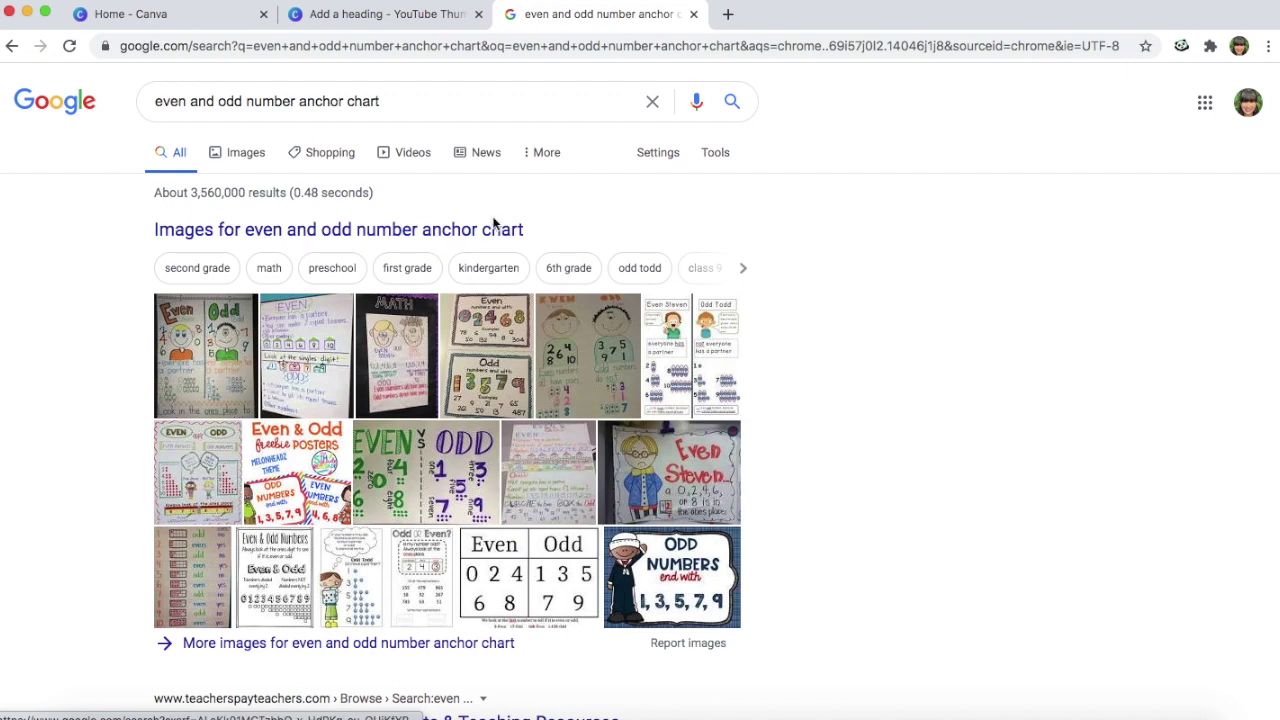
pyautogui.click(243, 160)
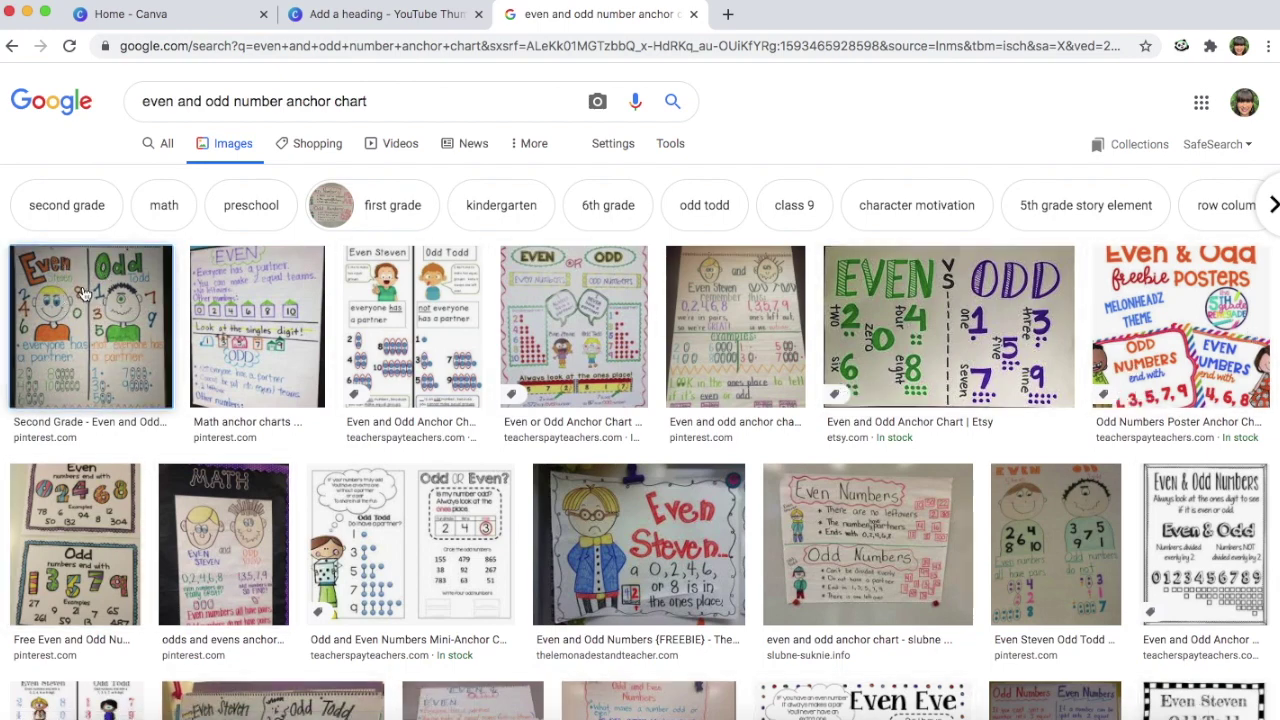
pyautogui.click(90, 330)
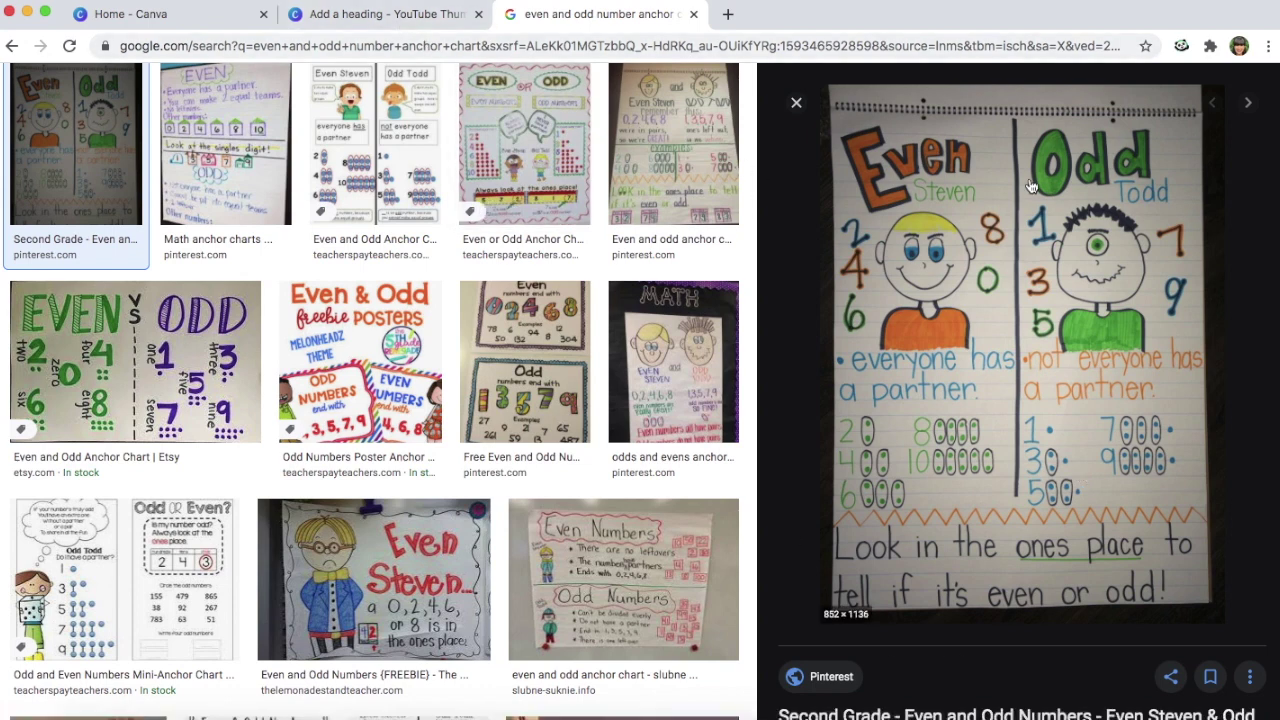
pyautogui.hotkey('ctrl', 'shift', 'Tab')
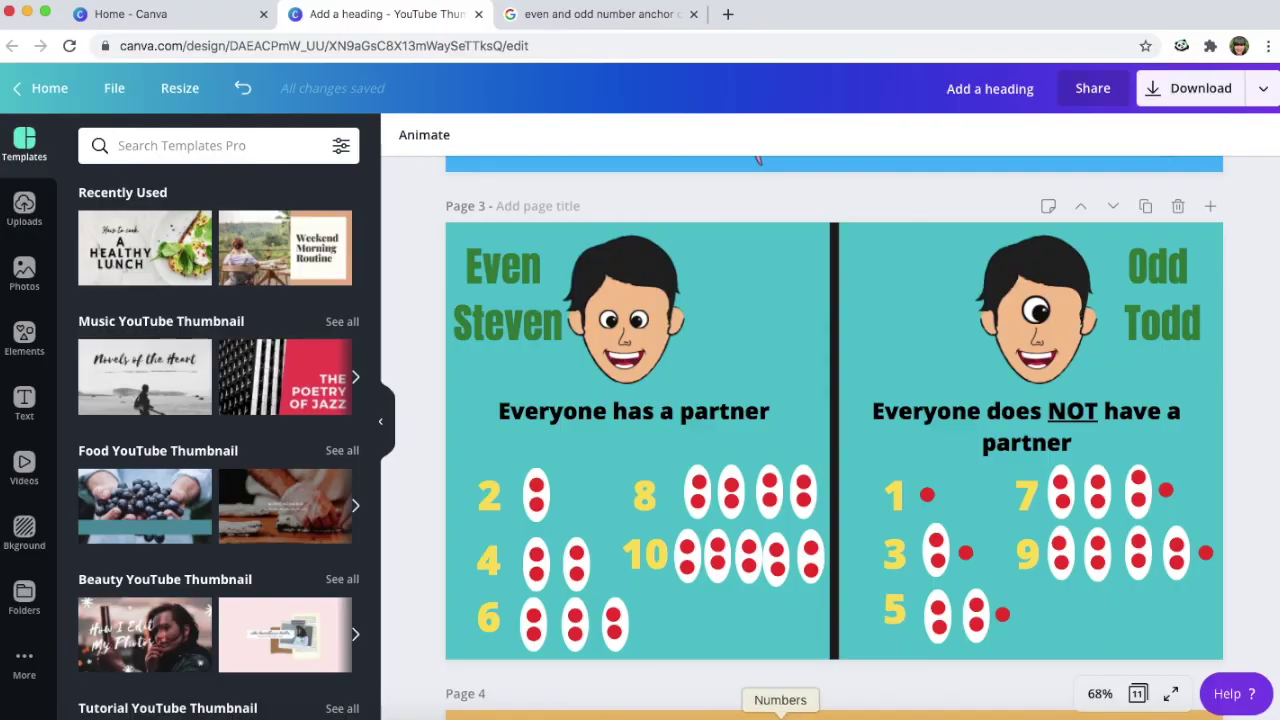
# - Add a trial line from an Elements 'line' search to page 3, tilt it, then delete it
pyautogui.click(639, 30)
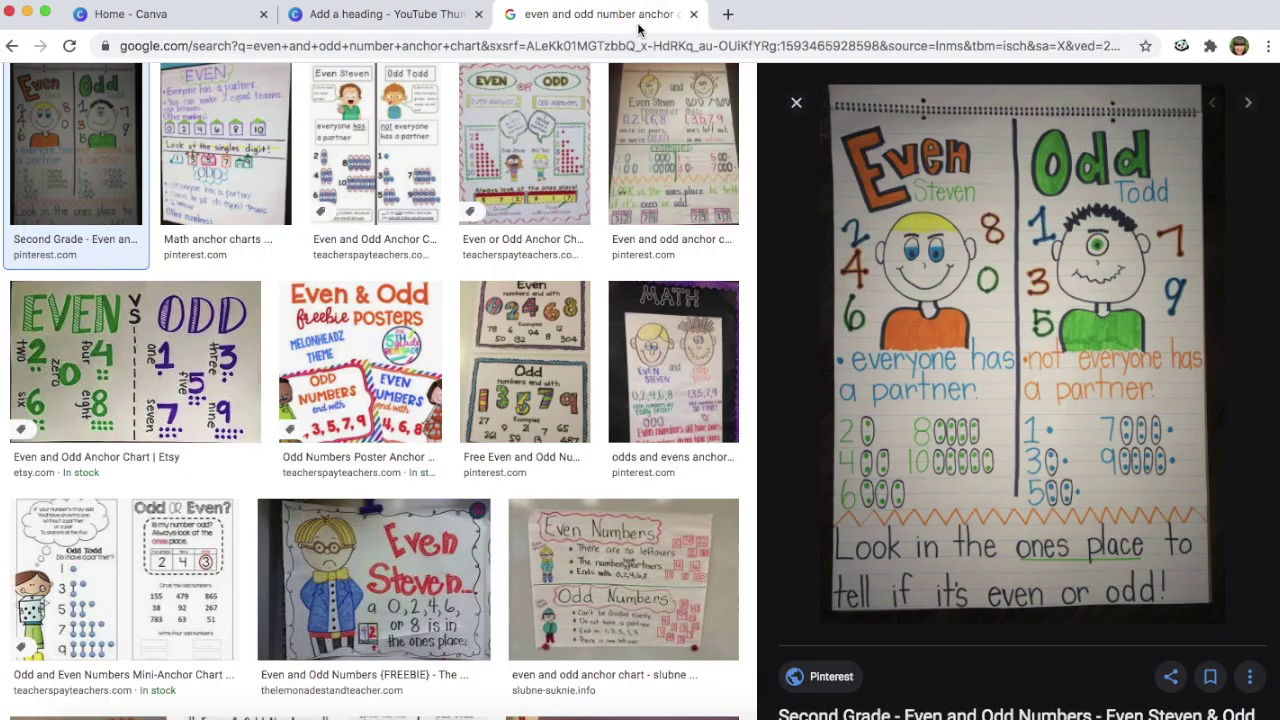
pyautogui.click(325, 17)
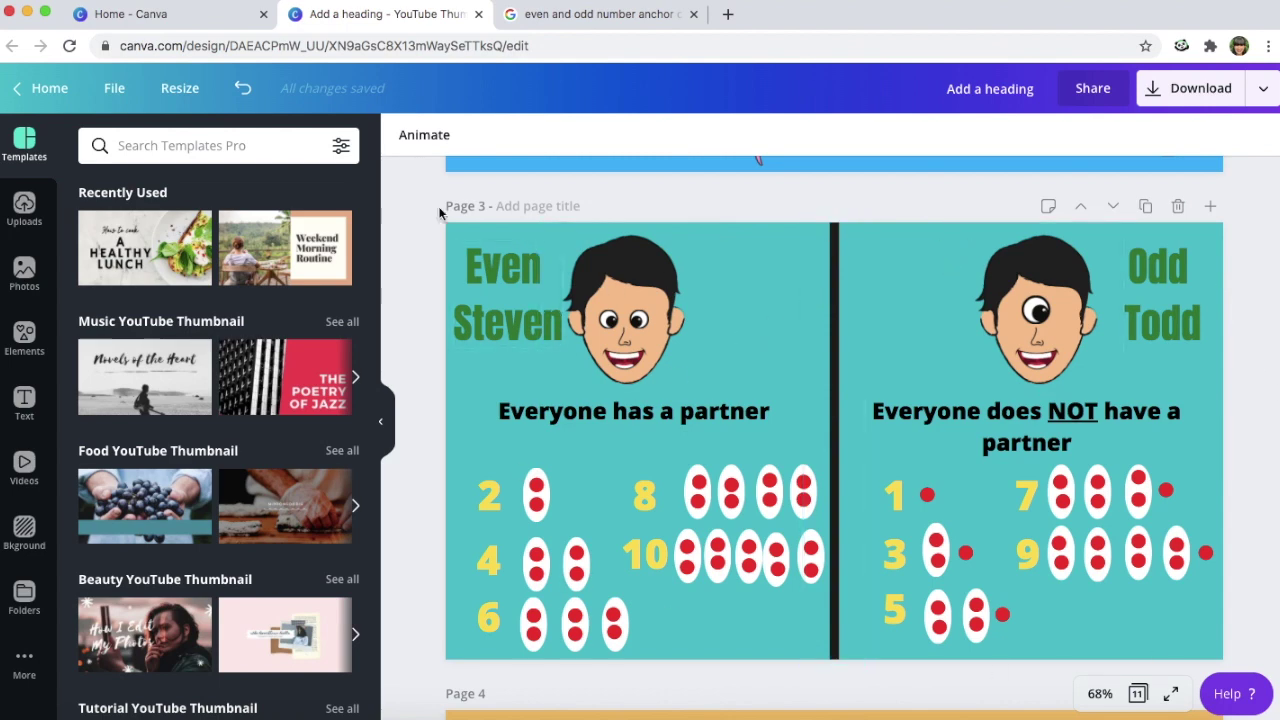
pyautogui.click(24, 340)
pyautogui.click(172, 145)
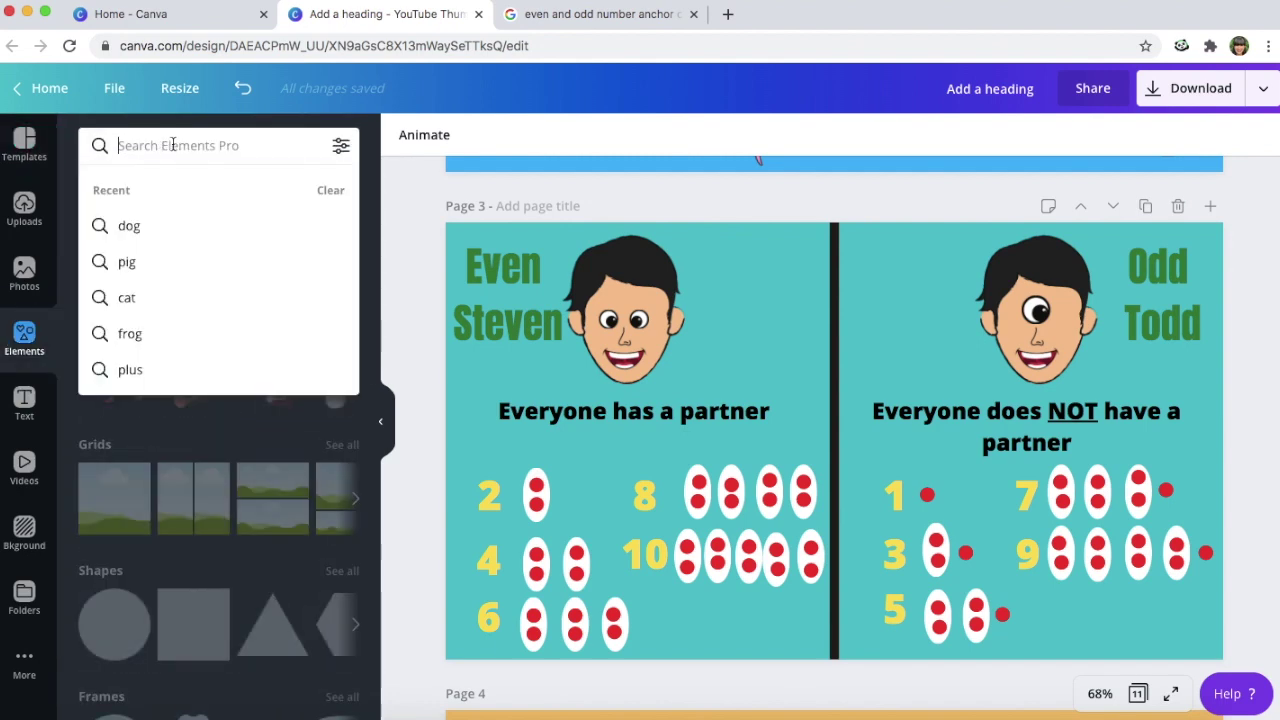
pyautogui.write('line')
pyautogui.press('Return')
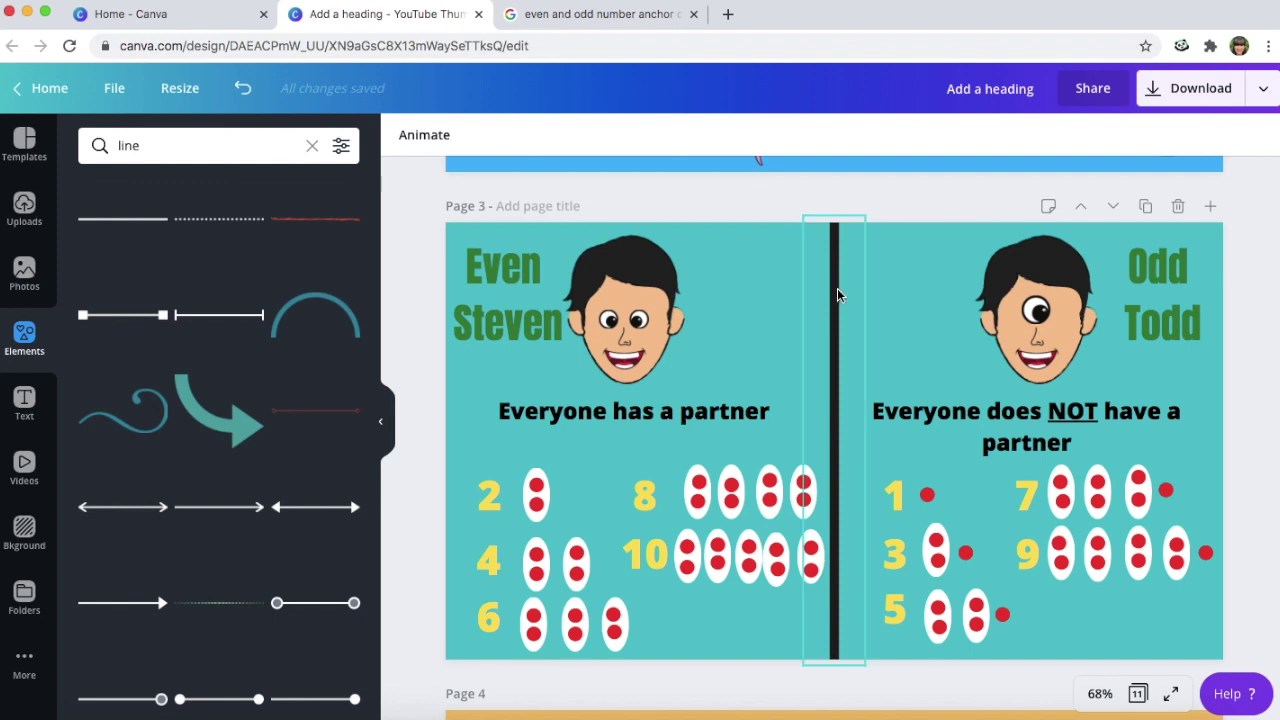
pyautogui.click(112, 220)
pyautogui.moveTo(800, 426); pyautogui.dragTo(800, 362)
pyautogui.moveTo(823, 437); pyautogui.dragTo(886, 349)
pyautogui.press('Delete')
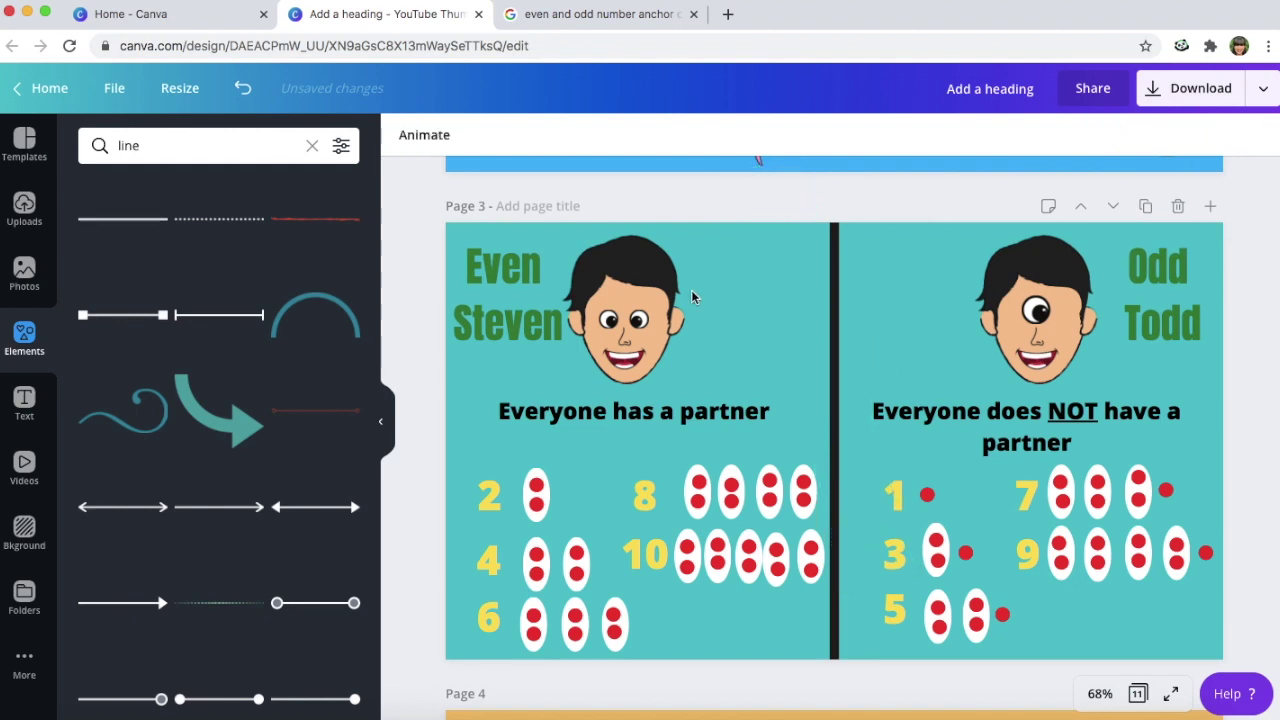
# - Select Steven's face and search Elements for 'face' graphics
pyautogui.click(657, 278)
pyautogui.click(240, 143)
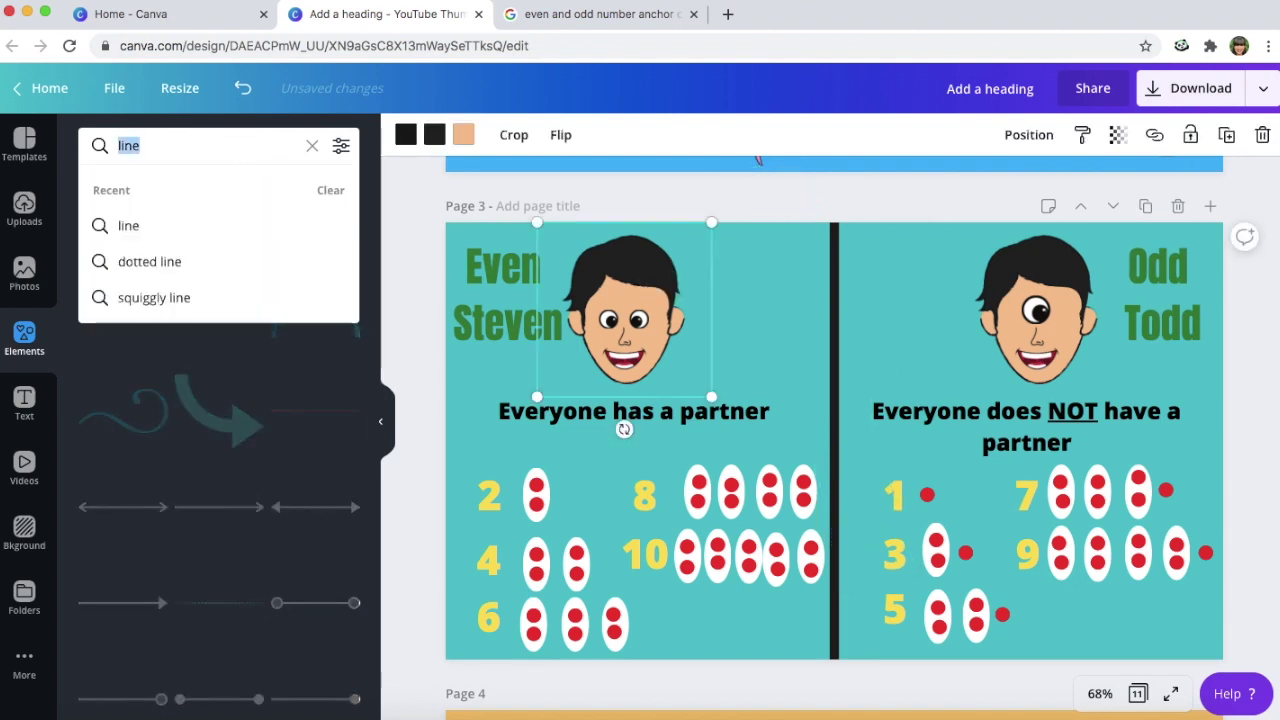
pyautogui.write('face')
pyautogui.press('Return')
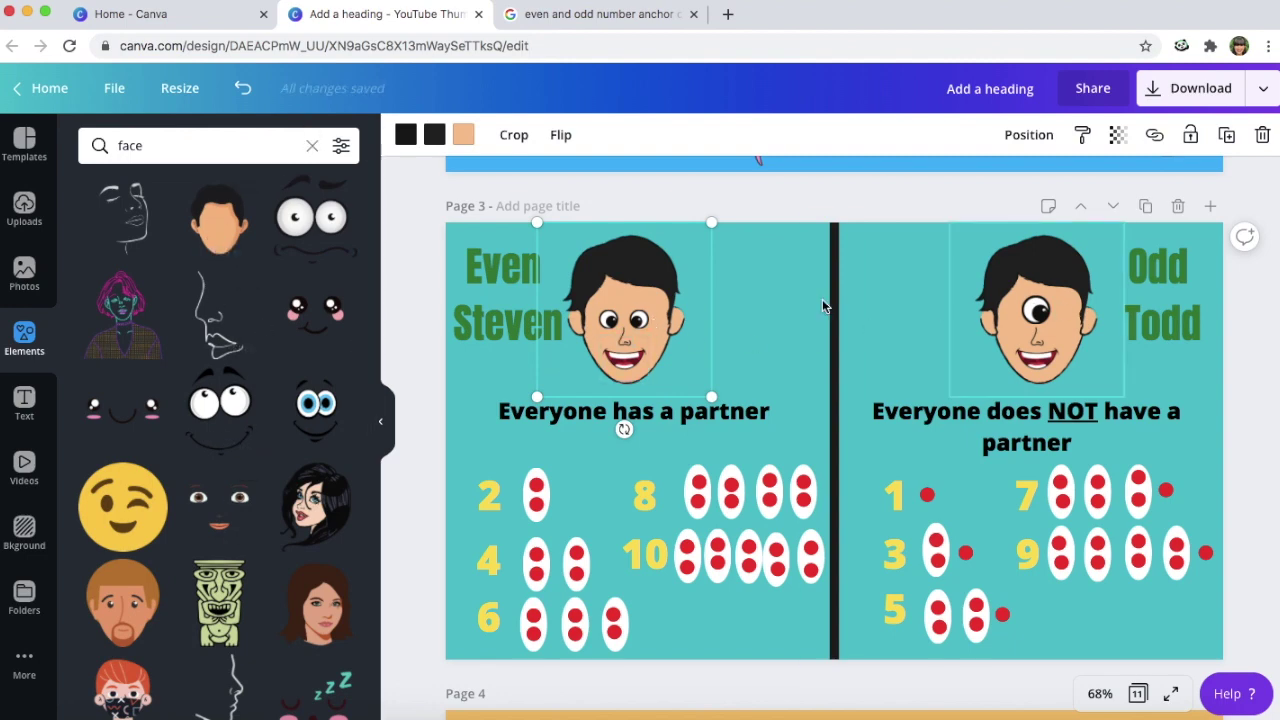
pyautogui.click(560, 450)
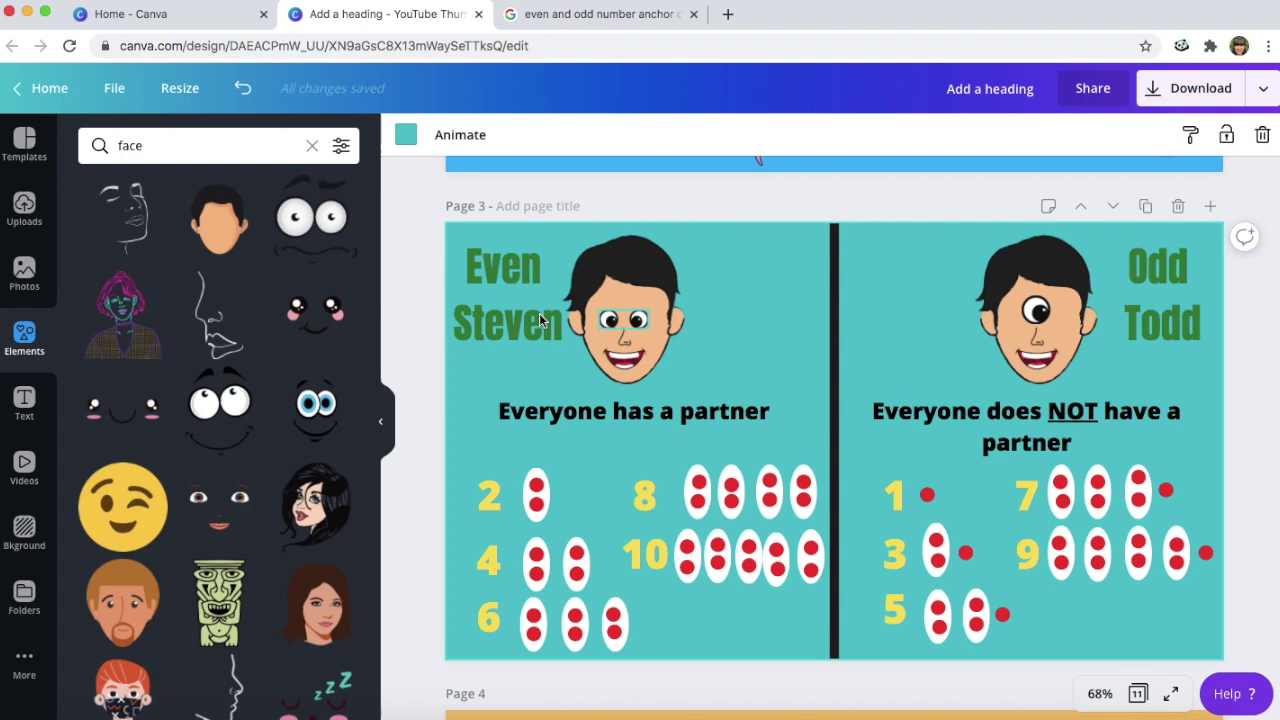
# - Select the dot oval beside the 2 and search Elements for 'dot' graphics
pyautogui.click(24, 403)
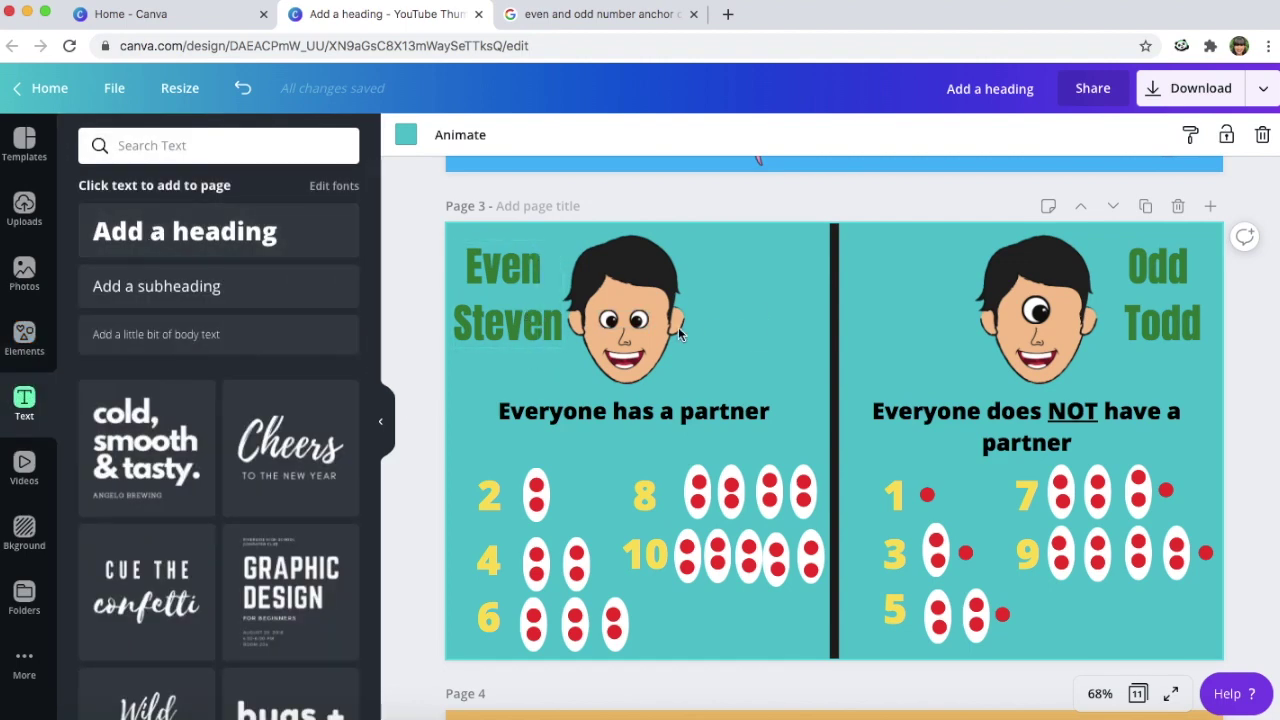
pyautogui.click(537, 505)
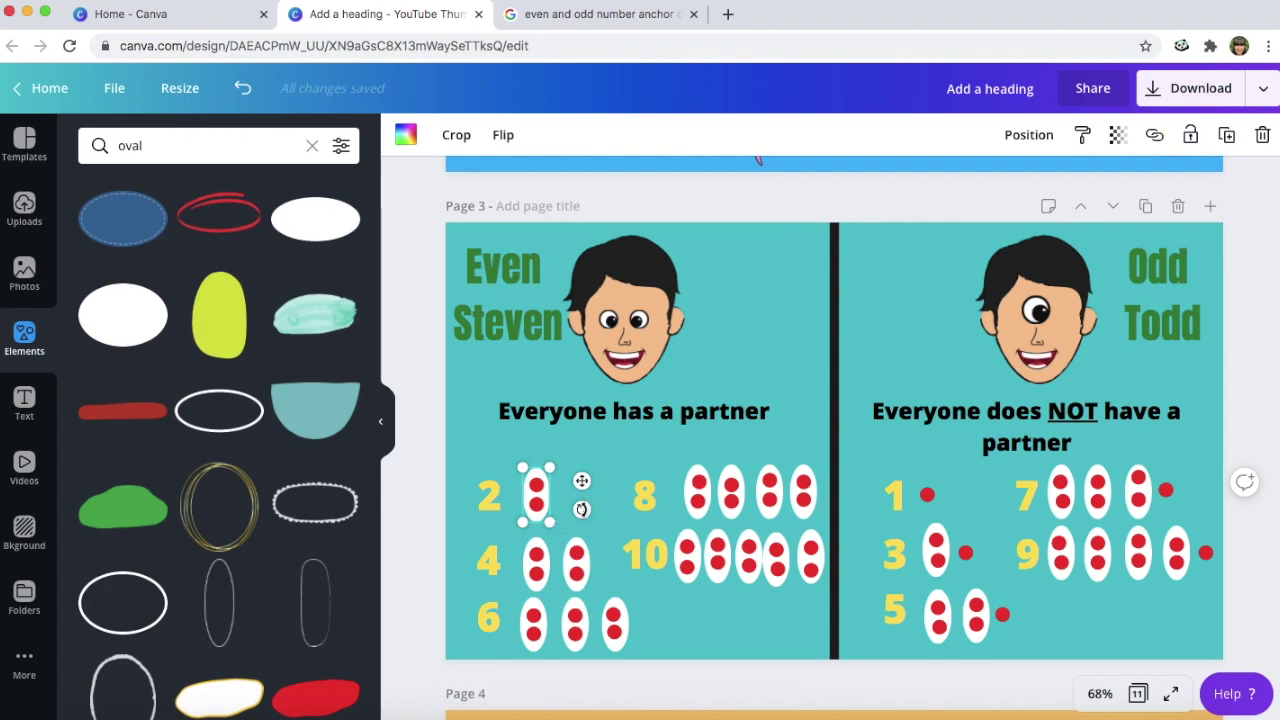
pyautogui.tripleClick(257, 147)
pyautogui.write('dot')
pyautogui.press('Return')
pyautogui.click(589, 516)
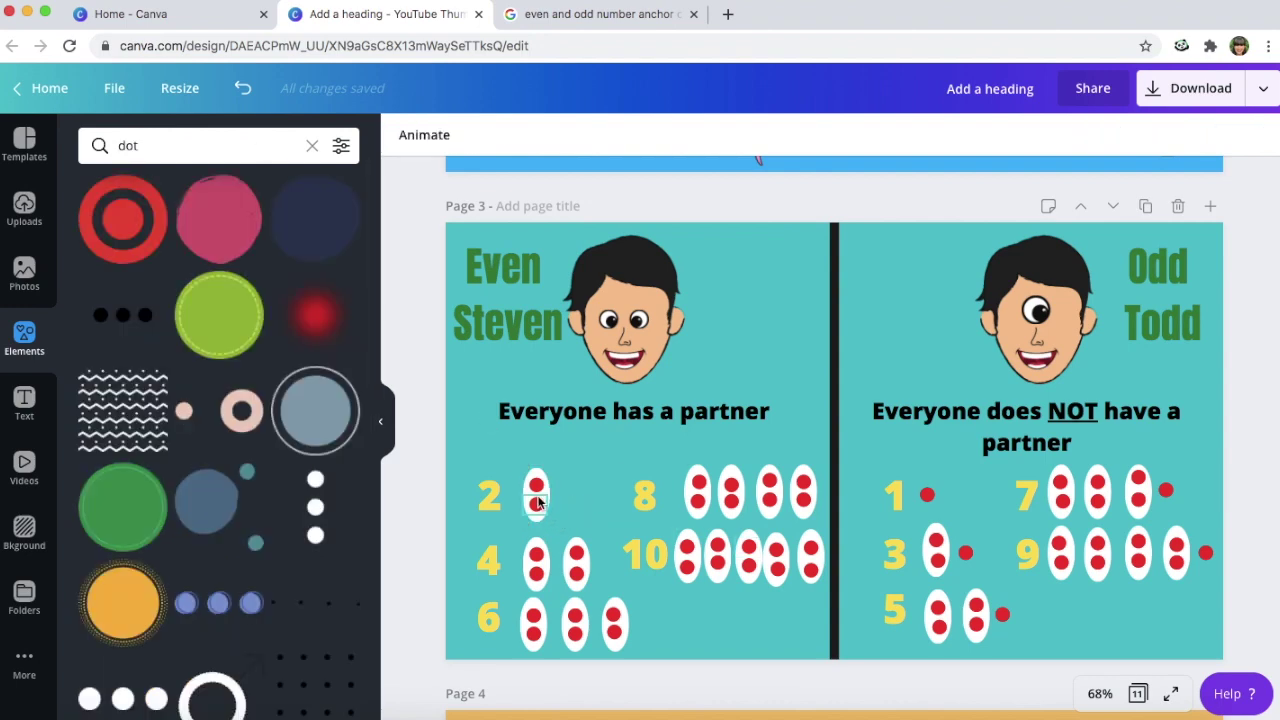
# - Add the vertical three-dot graphic beside Steven's face and crop its top-right and left sides
pyautogui.click(318, 507)
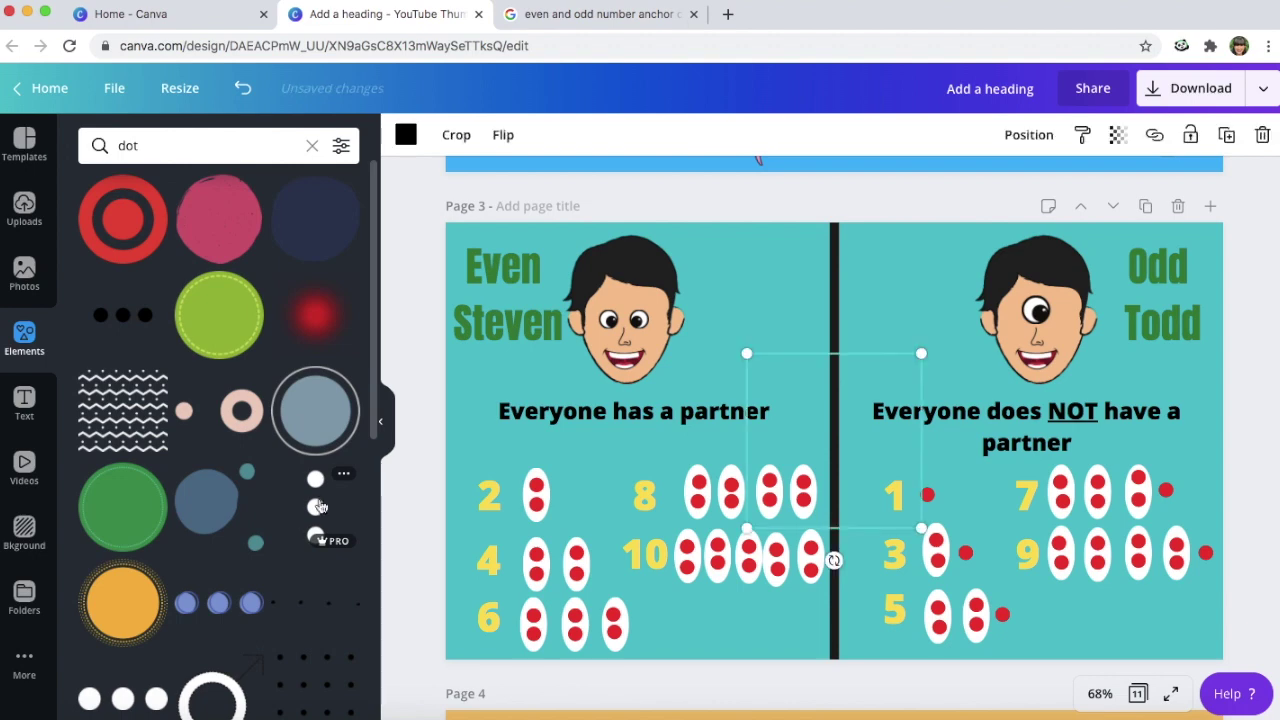
pyautogui.moveTo(738, 362); pyautogui.dragTo(690, 279)
pyautogui.click(456, 136)
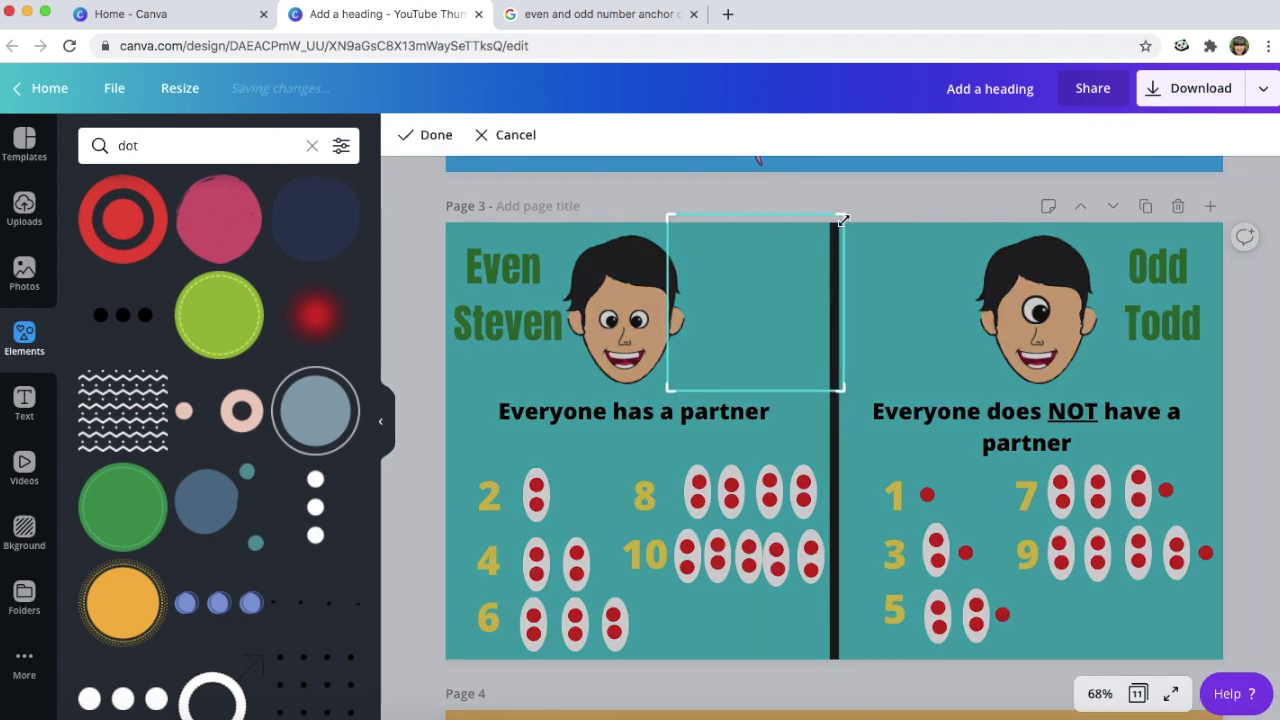
pyautogui.moveTo(840, 214); pyautogui.dragTo(813, 333)
pyautogui.moveTo(660, 381); pyautogui.dragTo(591, 466)
pyautogui.click(772, 455)
pyautogui.click(761, 346)
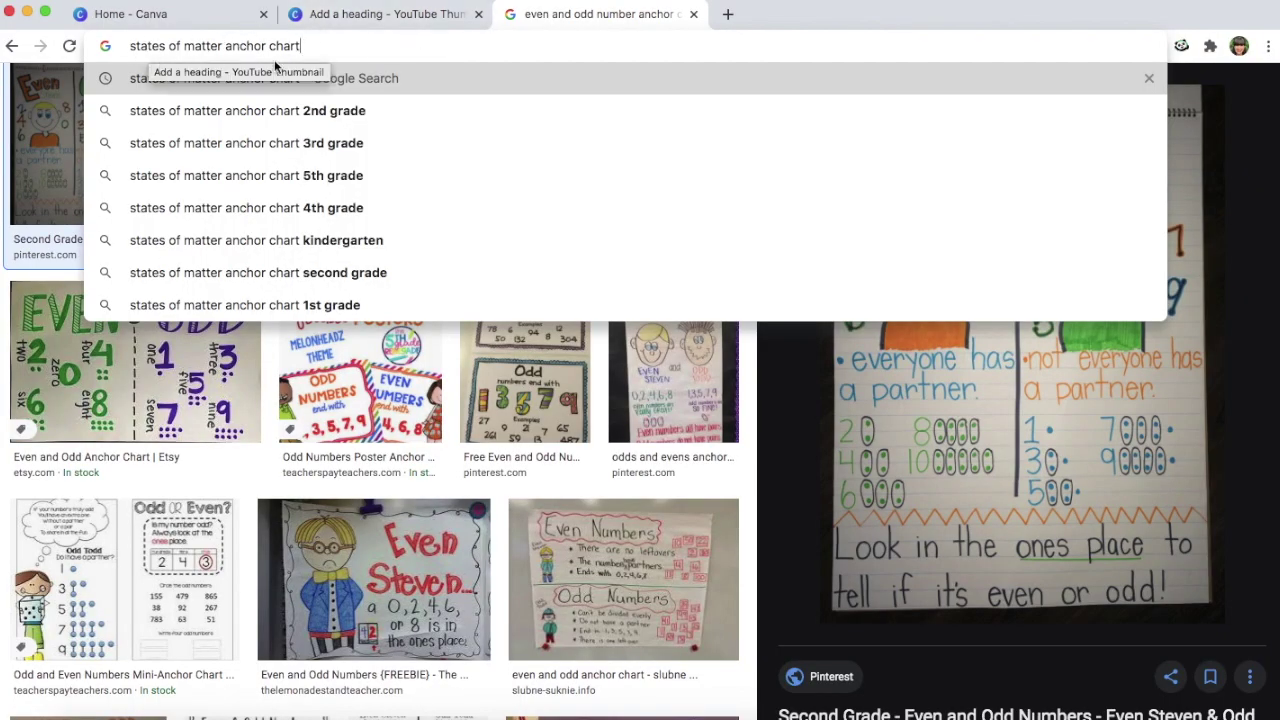
# - Search images for 'states of matter anchor chart', preview the Solid Liquid Gas chart, and return to Canva
pyautogui.press('Return')
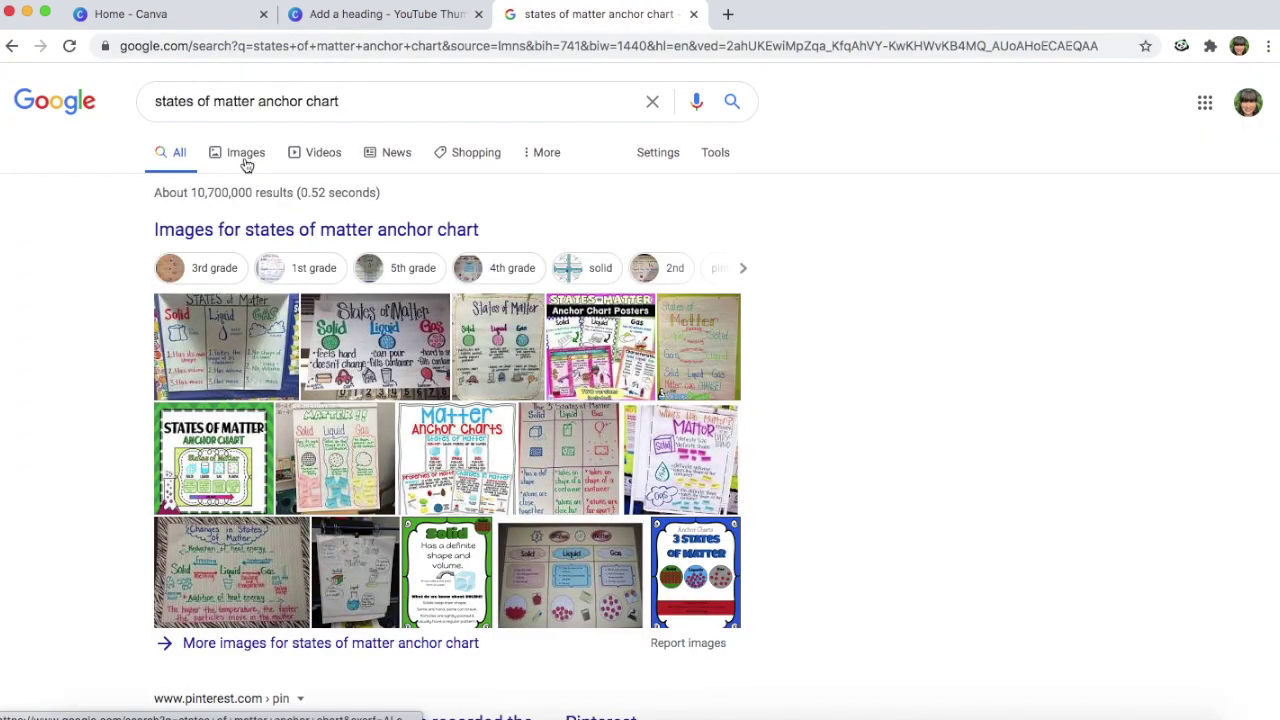
pyautogui.click(246, 163)
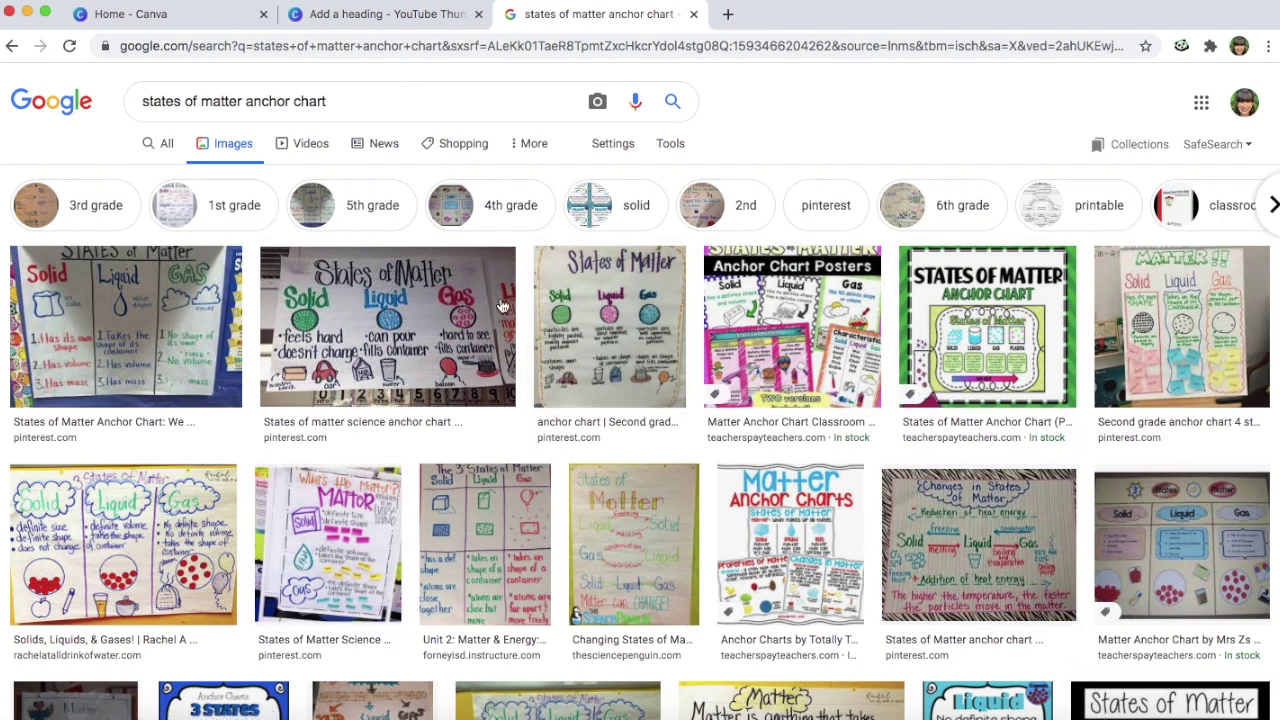
pyautogui.click(393, 314)
pyautogui.scroll(-2, 688, 388)
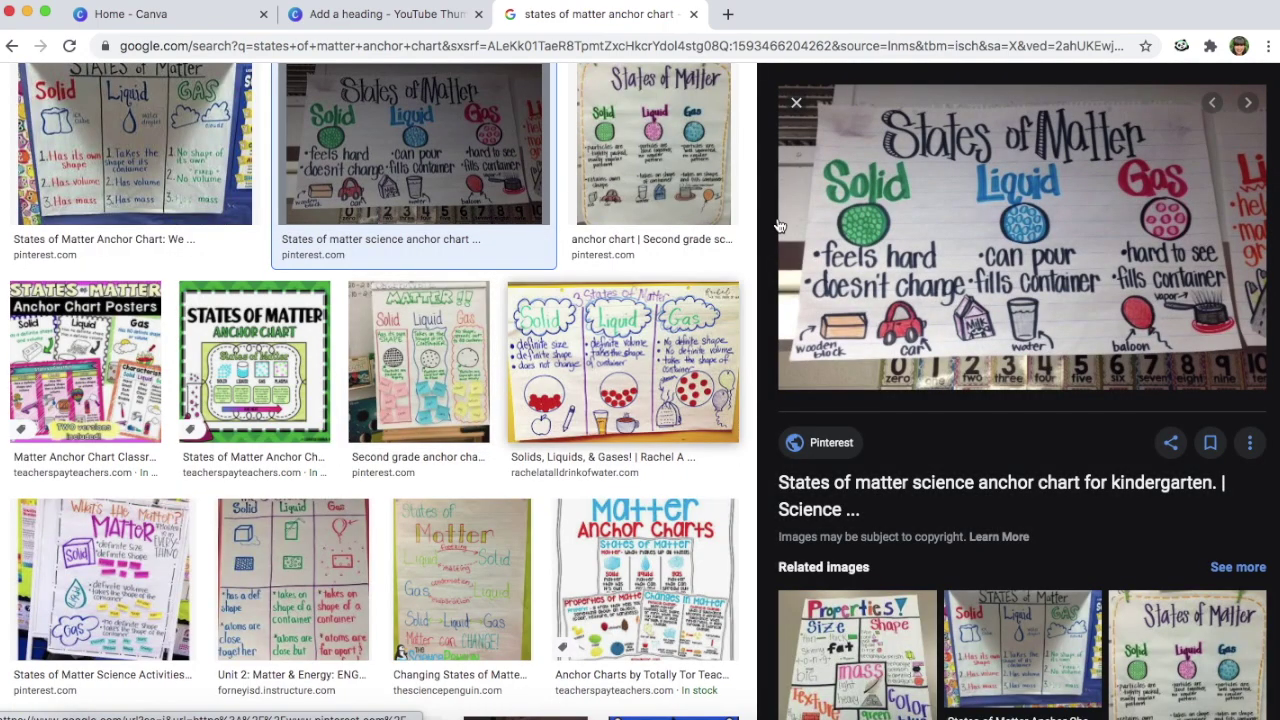
pyautogui.click(380, 15)
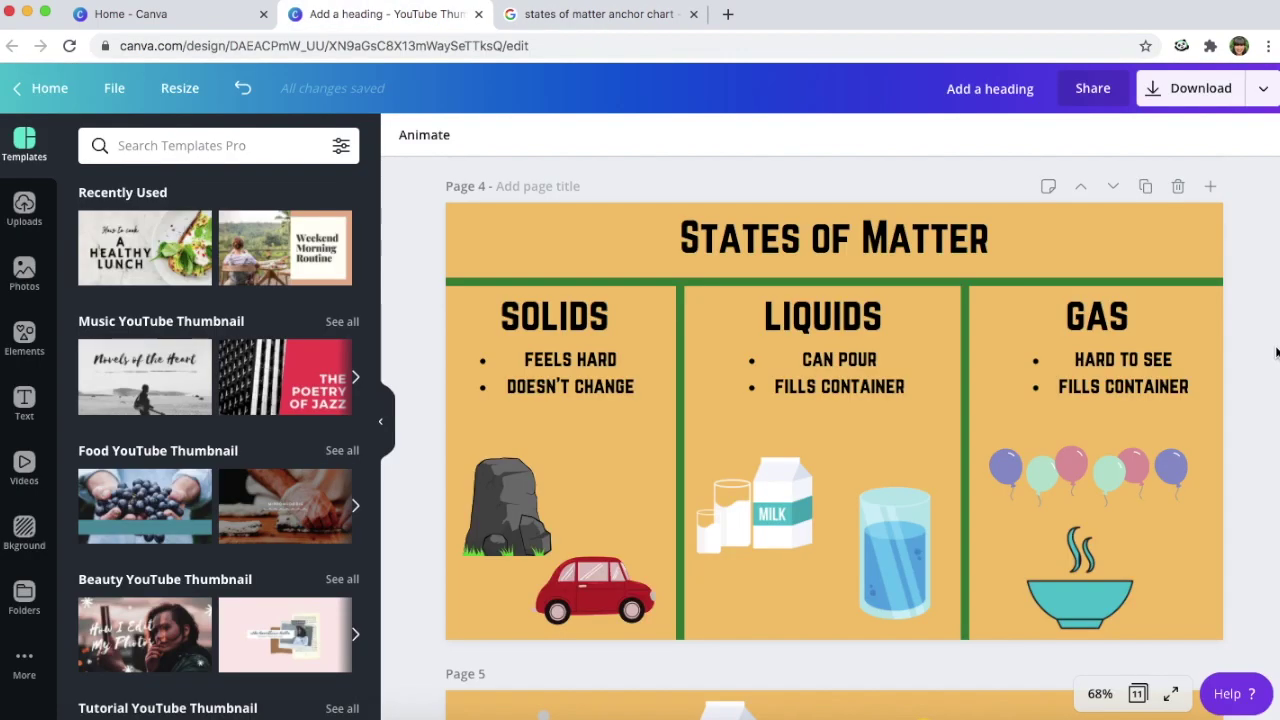
pyautogui.click(640, 15)
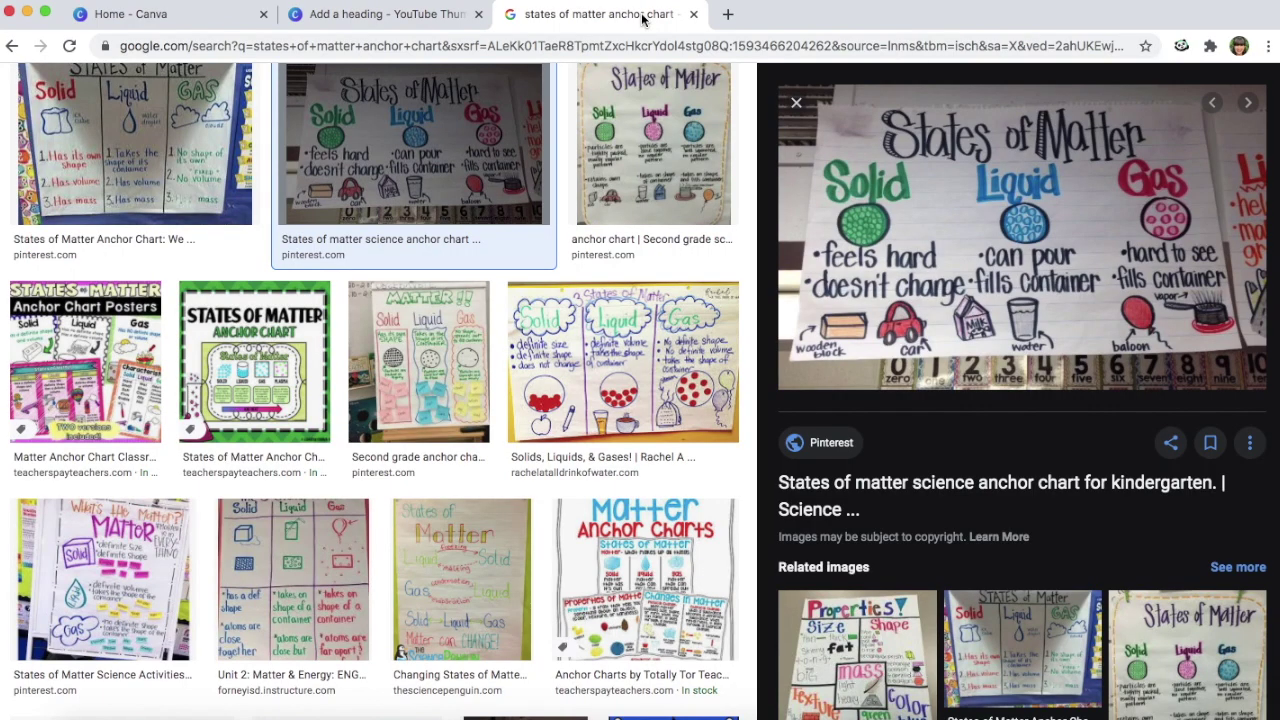
pyautogui.click(380, 16)
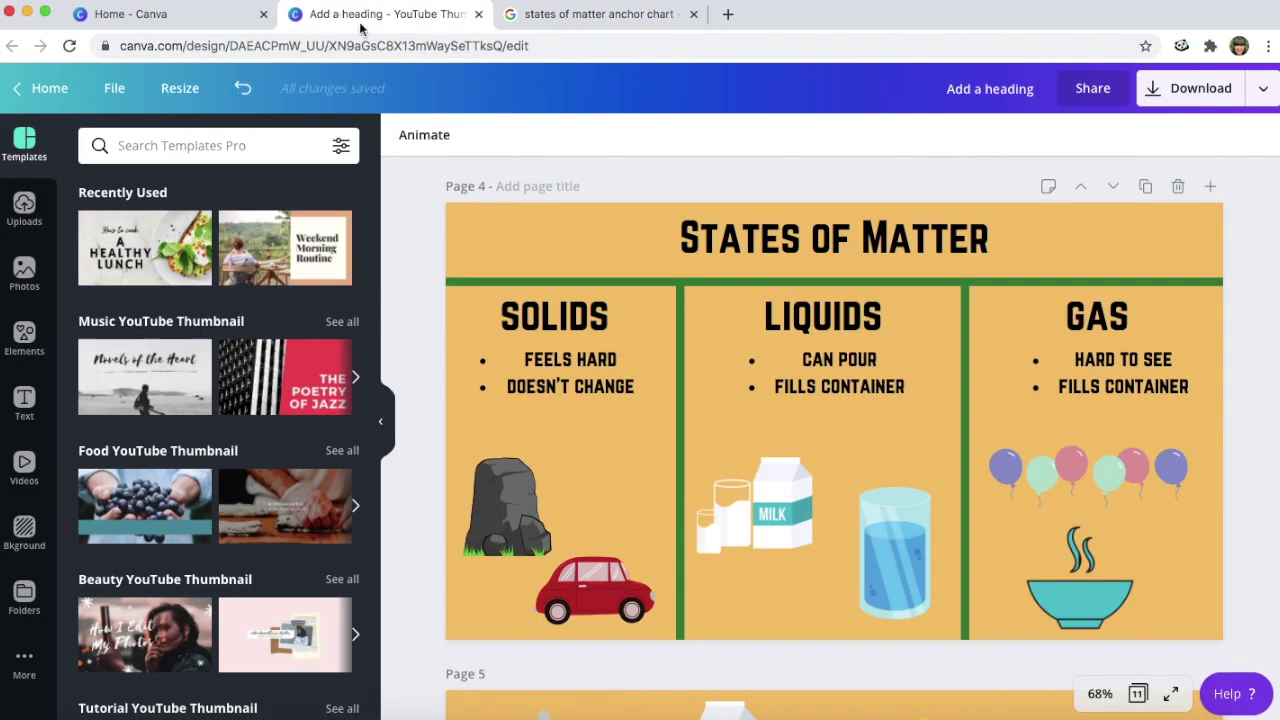
# - Add a green line from an Elements 'line' search and stretch it under the States of Matter title
pyautogui.click(677, 276)
pyautogui.click(595, 220)
pyautogui.click(24, 338)
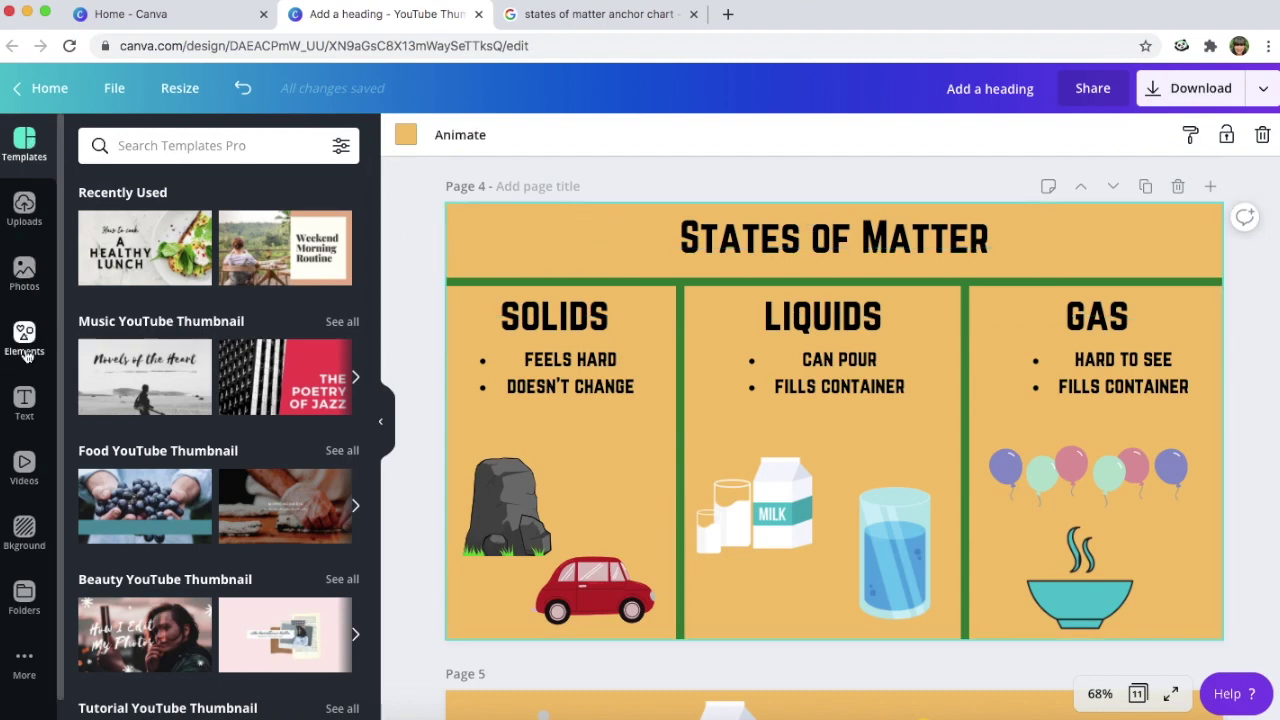
pyautogui.click(166, 148)
pyautogui.press('BackSpace')
pyautogui.press('BackSpace')
pyautogui.press('BackSpace')
pyautogui.write('line')
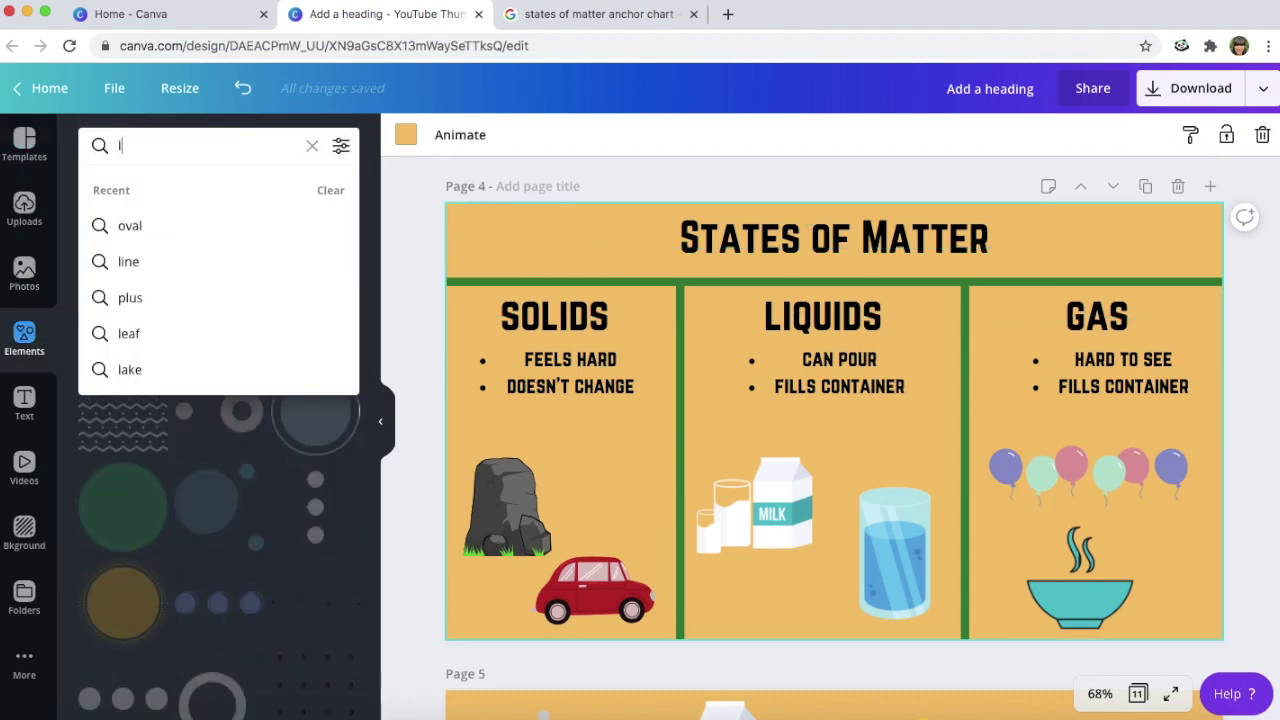
pyautogui.click(122, 226)
pyautogui.click(116, 241)
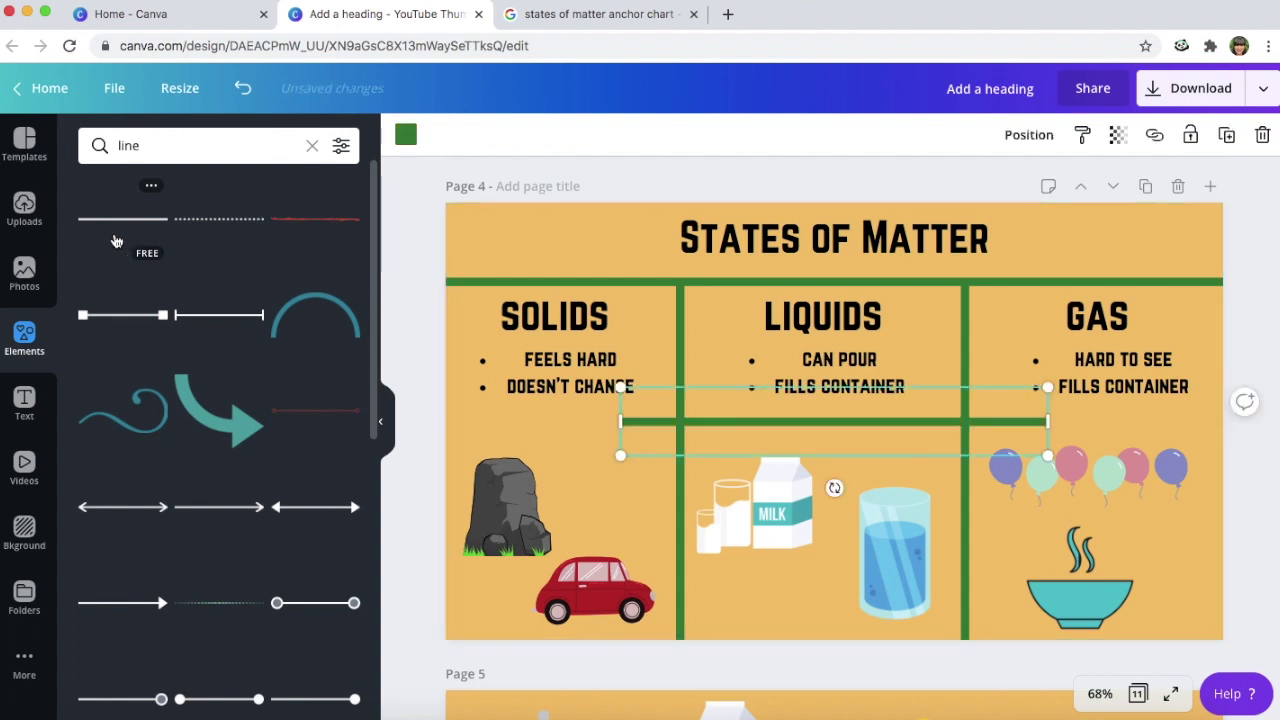
pyautogui.moveTo(712, 435); pyautogui.dragTo(607, 262)
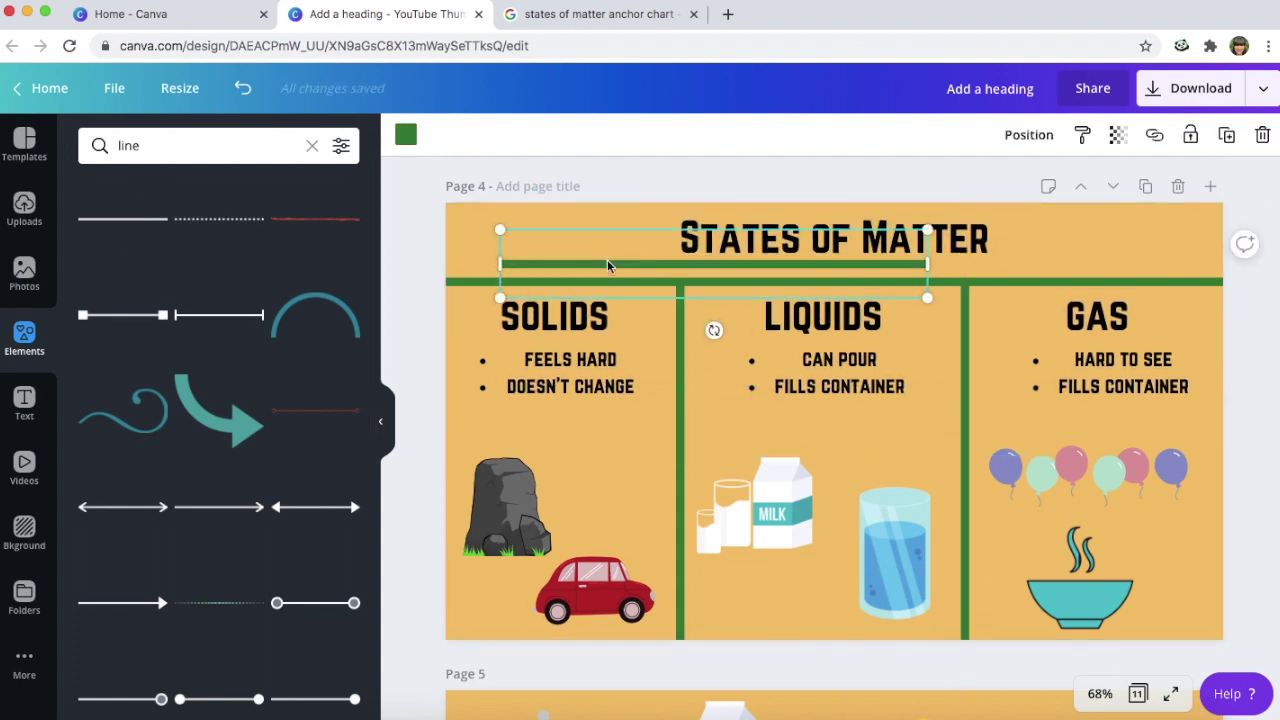
pyautogui.moveTo(922, 232); pyautogui.dragTo(1203, 257)
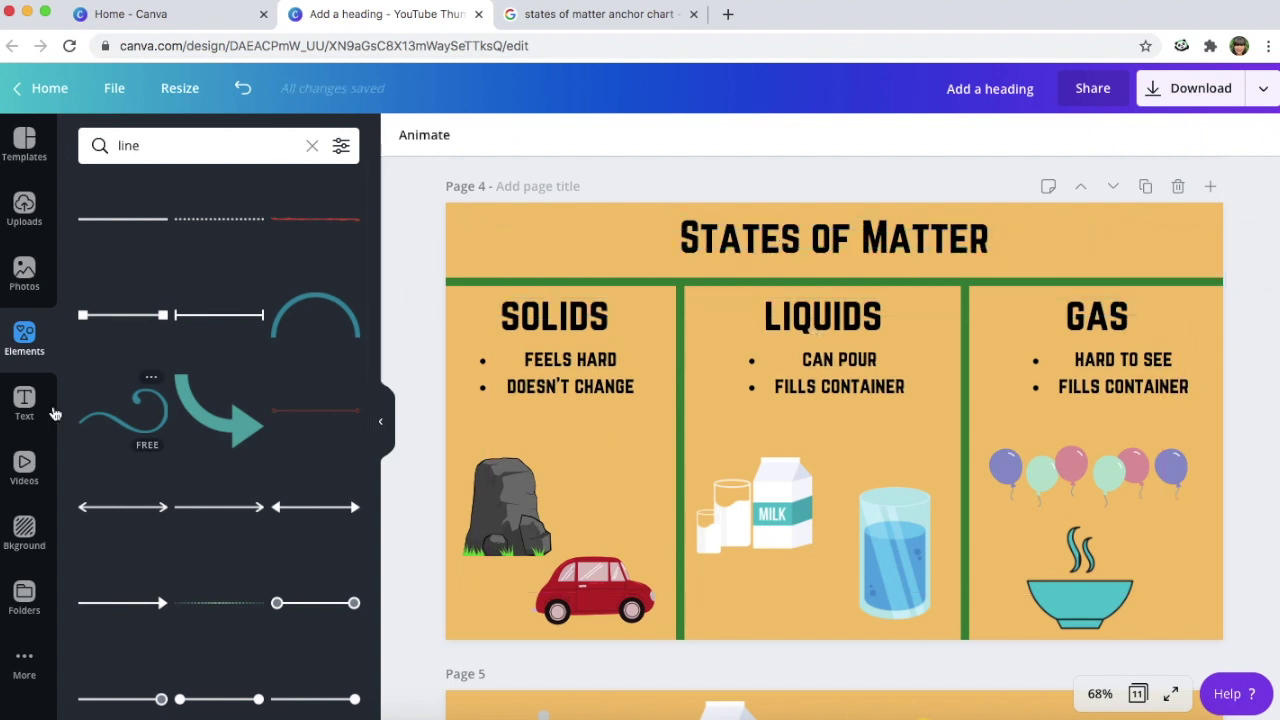
# - Check the rock and red car pictures, then search Elements for 'car' graphics
pyautogui.click(24, 402)
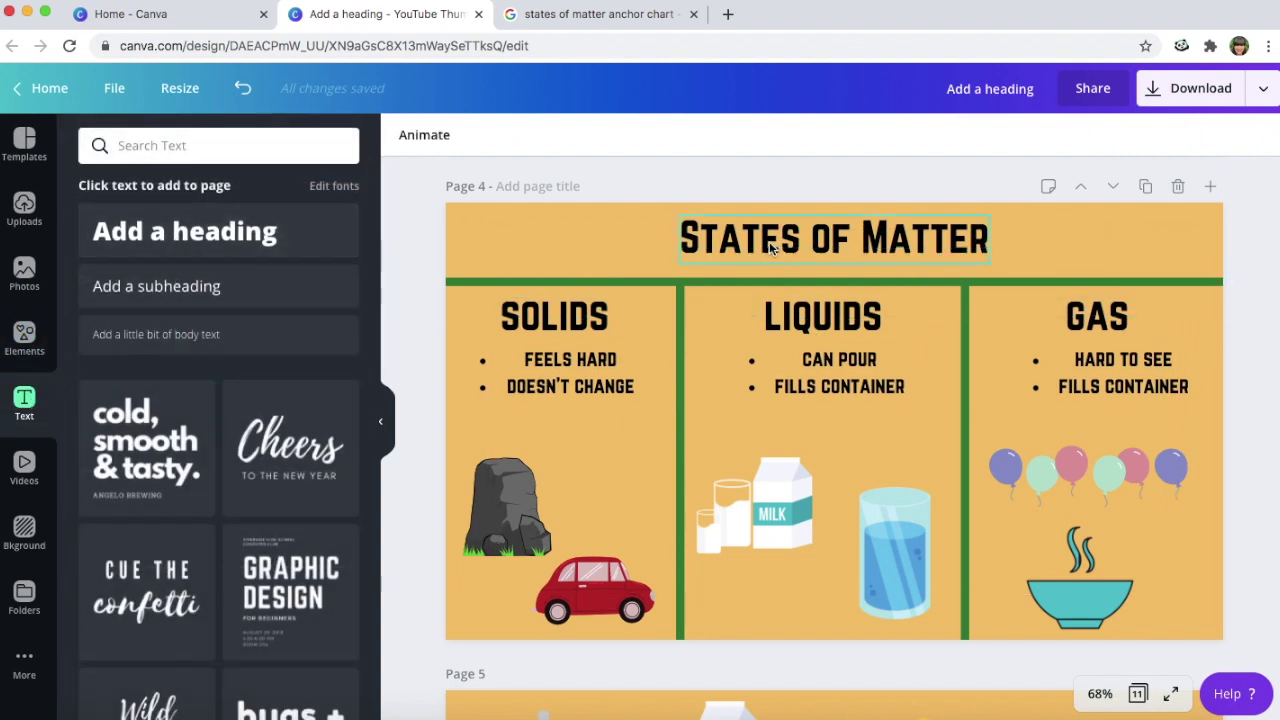
pyautogui.click(522, 505)
pyautogui.click(582, 594)
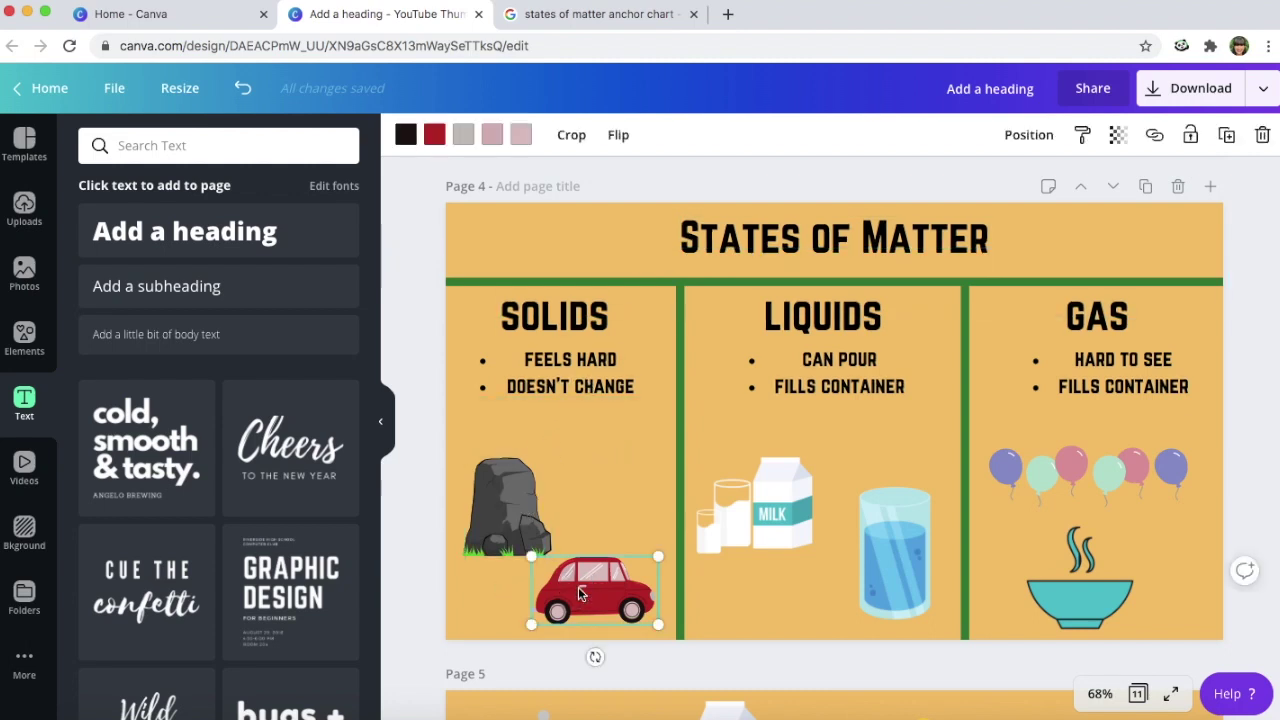
pyautogui.click(25, 335)
pyautogui.click(142, 148)
pyautogui.write('car')
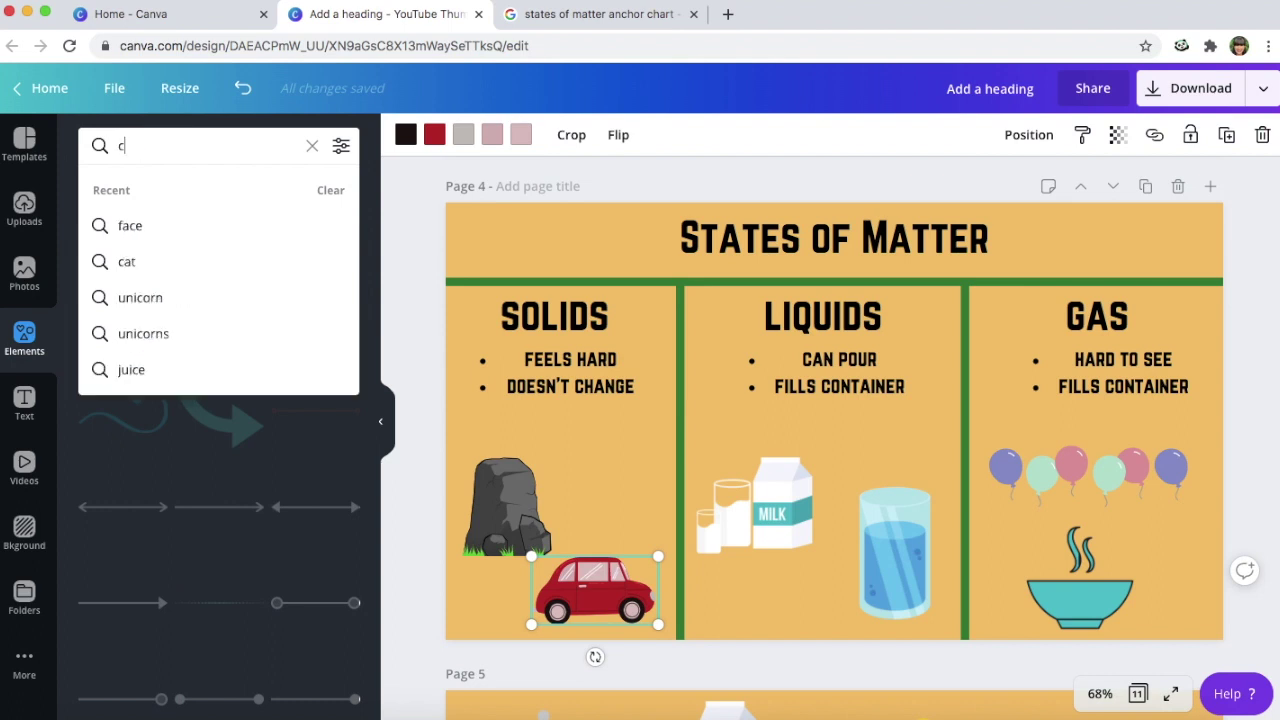
pyautogui.press('Return')
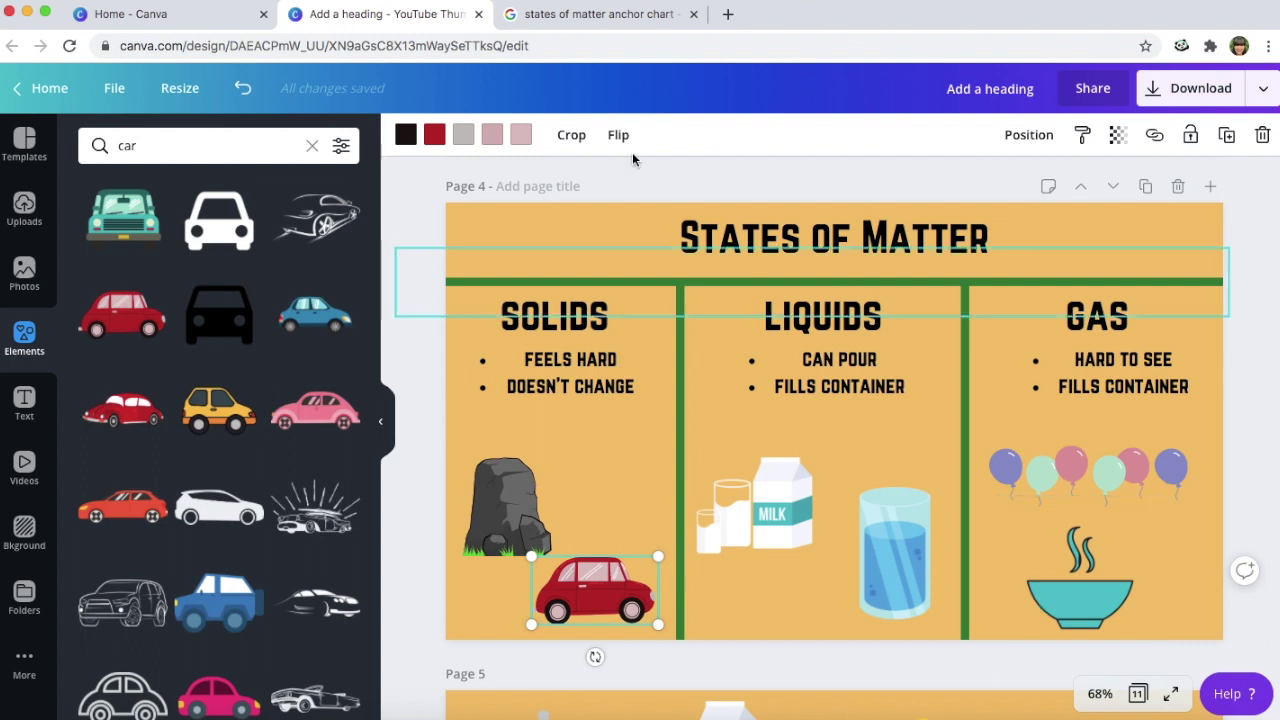
pyautogui.click(633, 497)
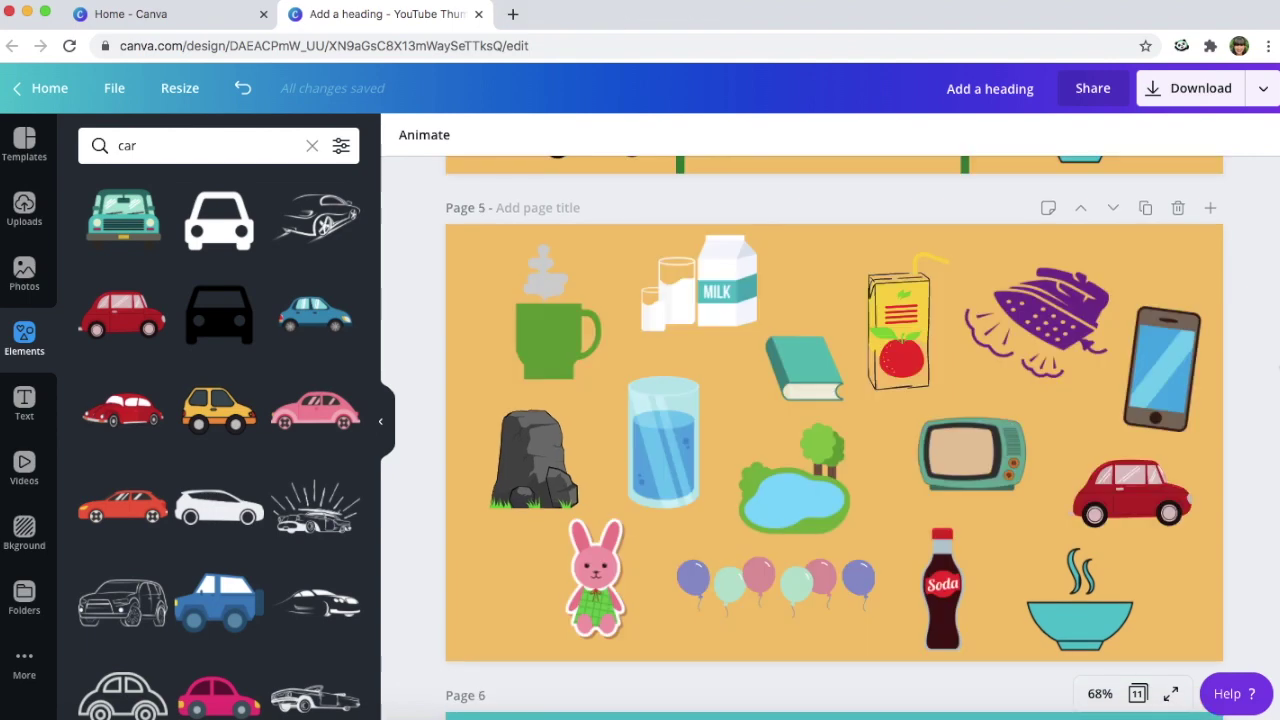
# - Scroll the editor down past pages 4 and 5 to page 6's animal number cards
pyautogui.scroll(5, 1275, 408)
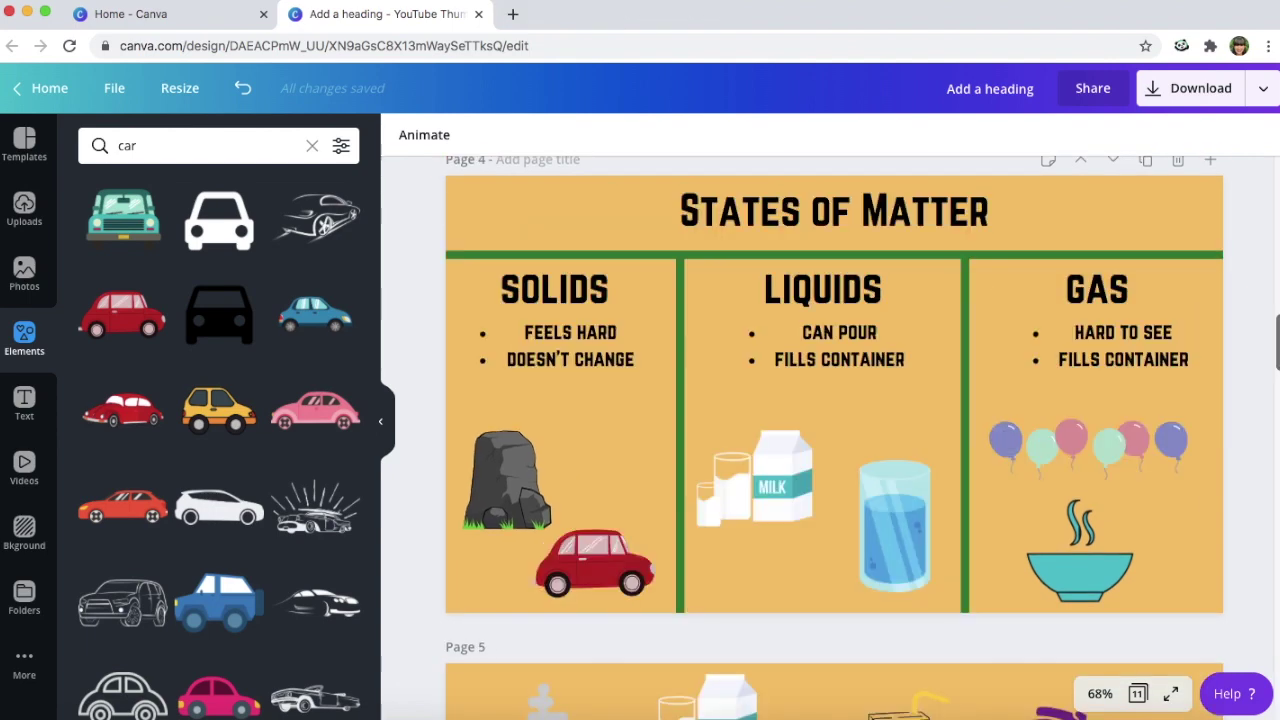
pyautogui.scroll(1, 1275, 408)
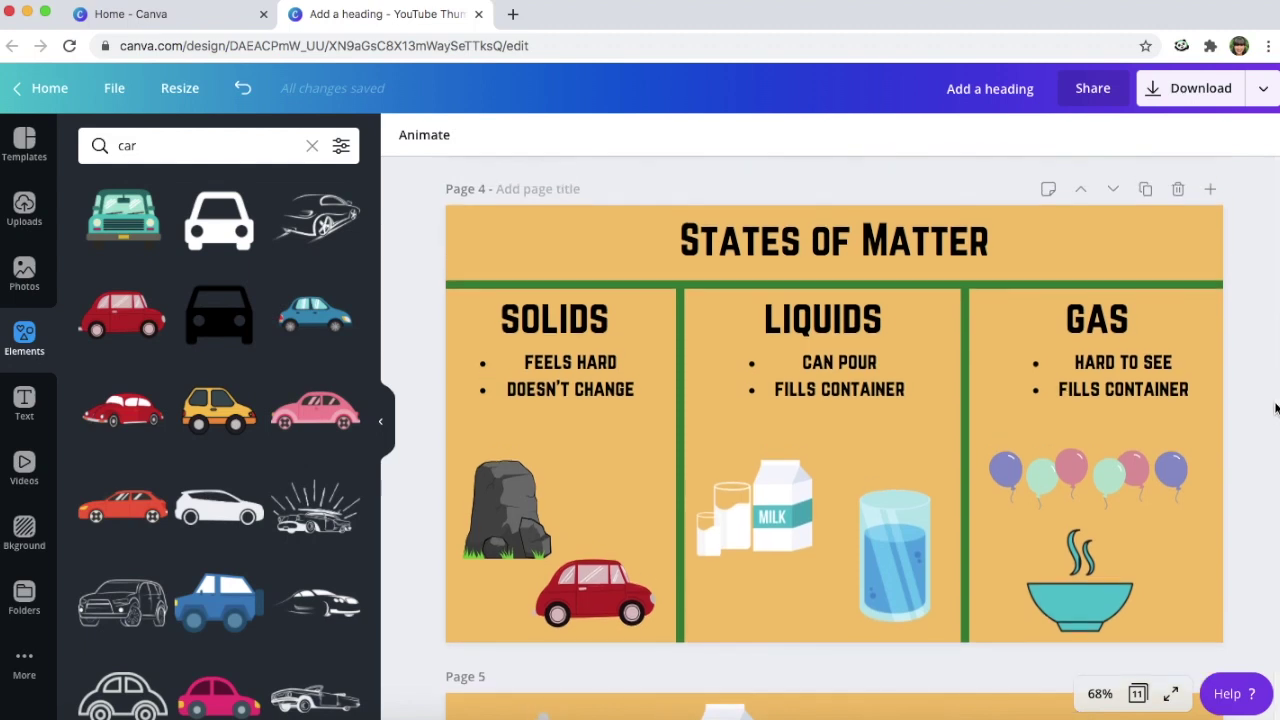
pyautogui.scroll(-5, 1275, 408)
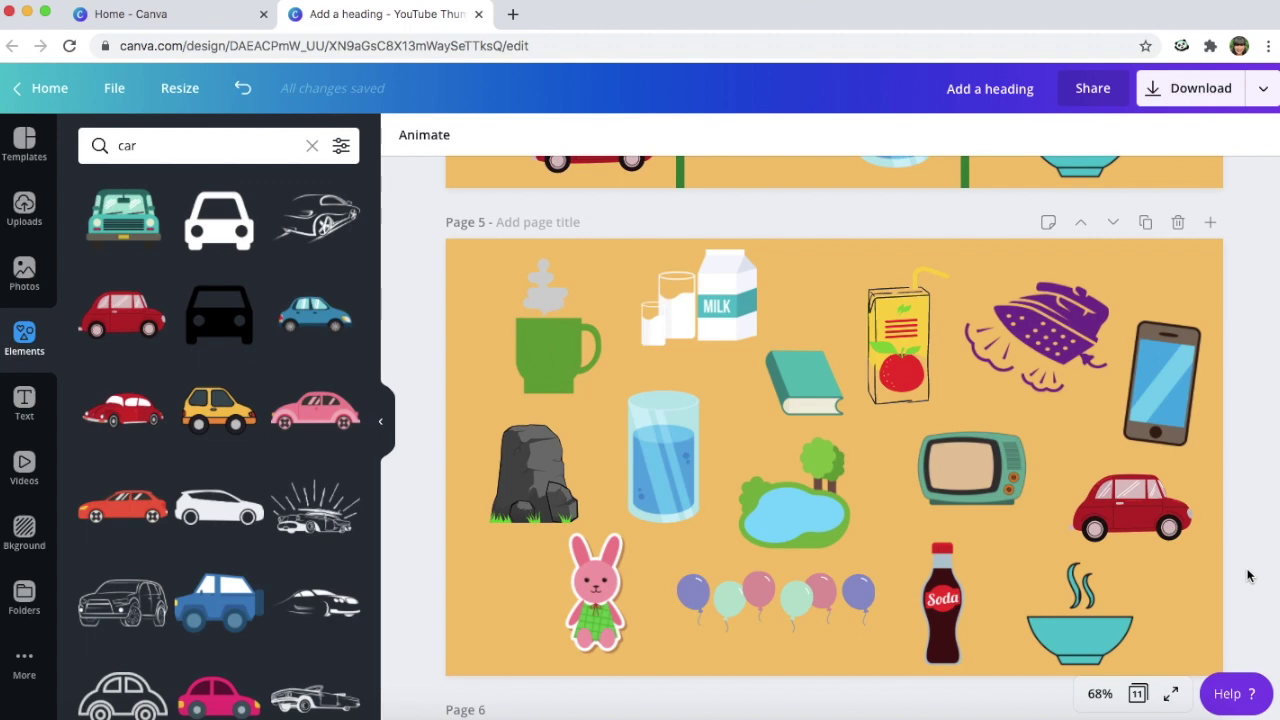
pyautogui.scroll(-5, 1247, 576)
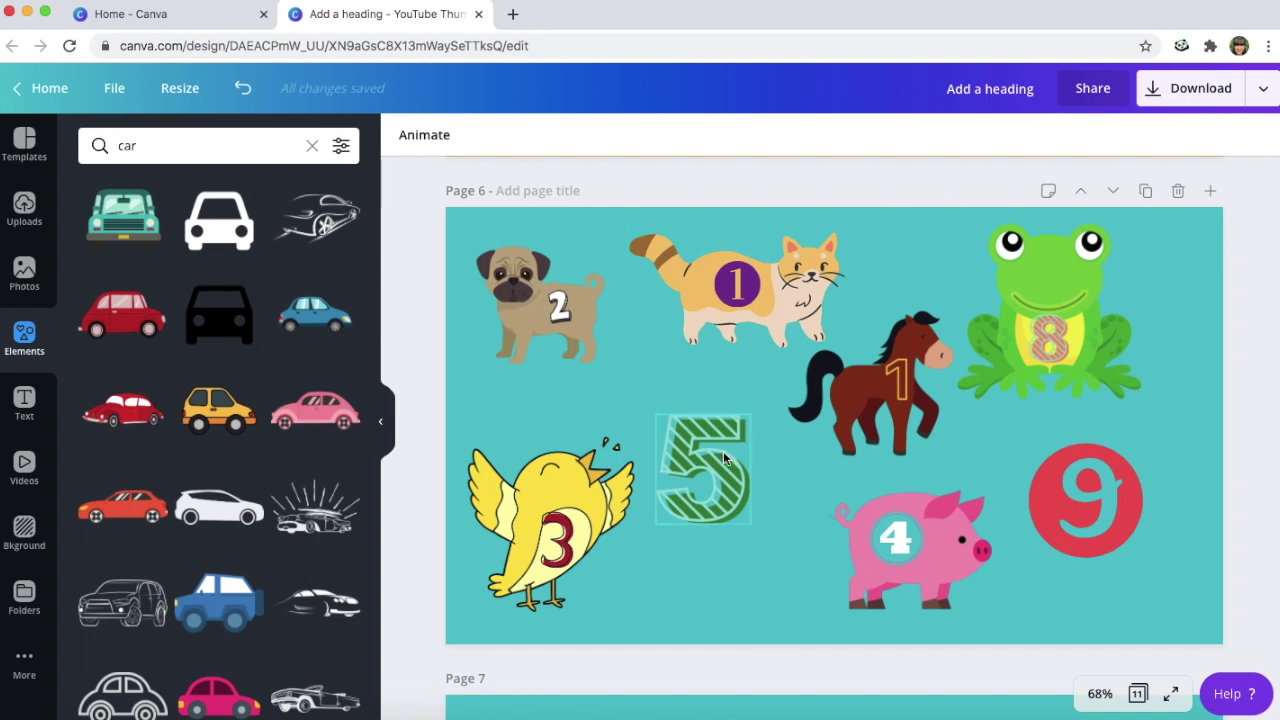
# - Add a shrunken cow sticker from an Elements 'cow' search between the cat and the 5
pyautogui.moveTo(723, 451); pyautogui.dragTo(762, 573)
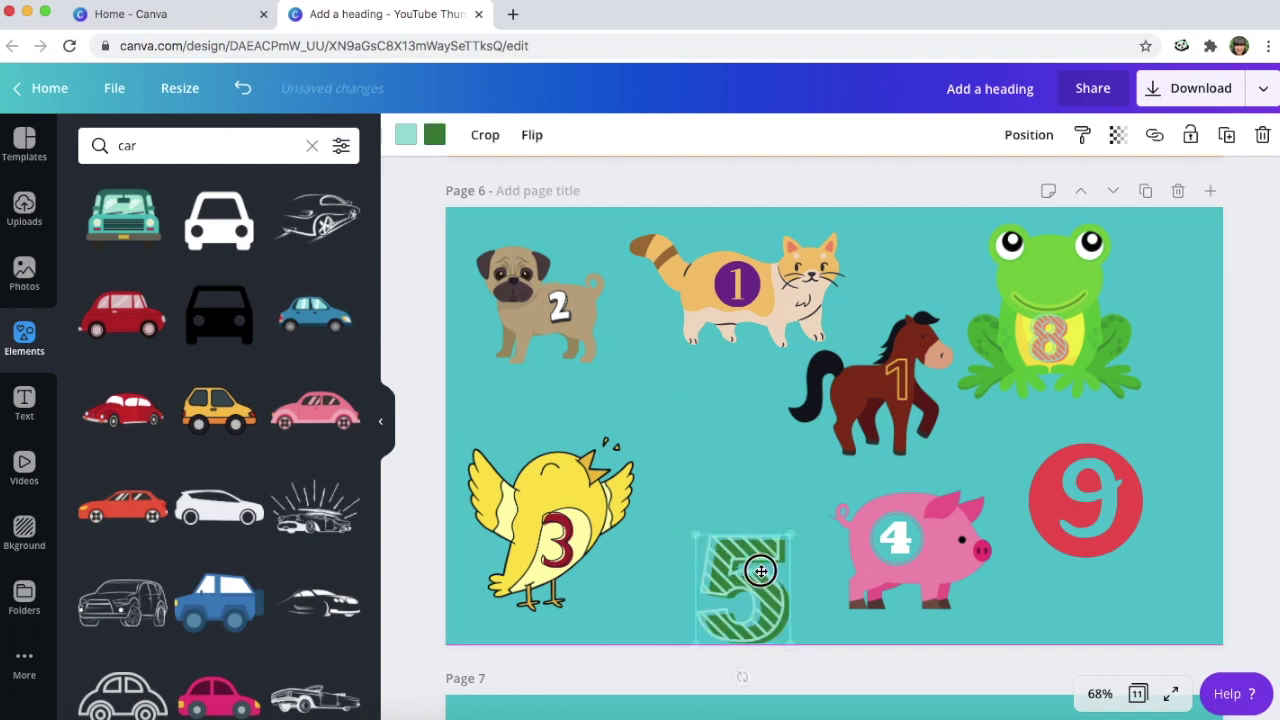
pyautogui.click(166, 145)
pyautogui.doubleClick(166, 145)
pyautogui.write('cow')
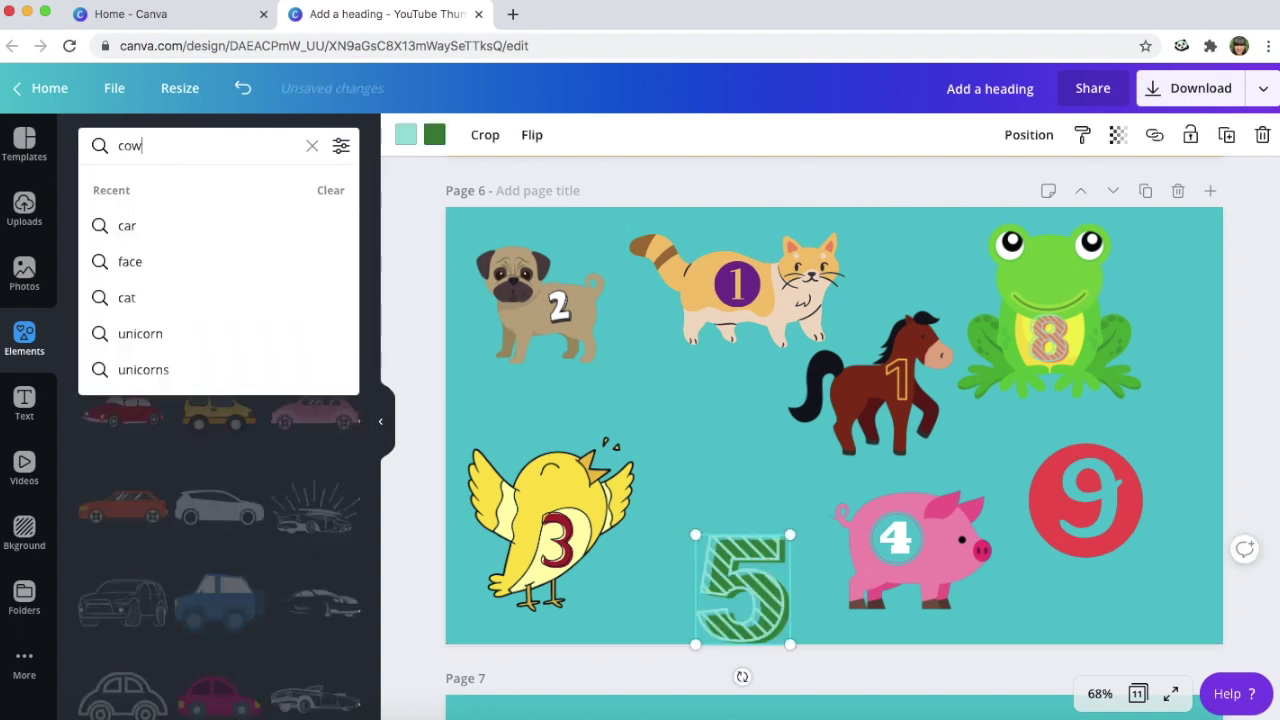
pyautogui.press('Return')
pyautogui.click(216, 220)
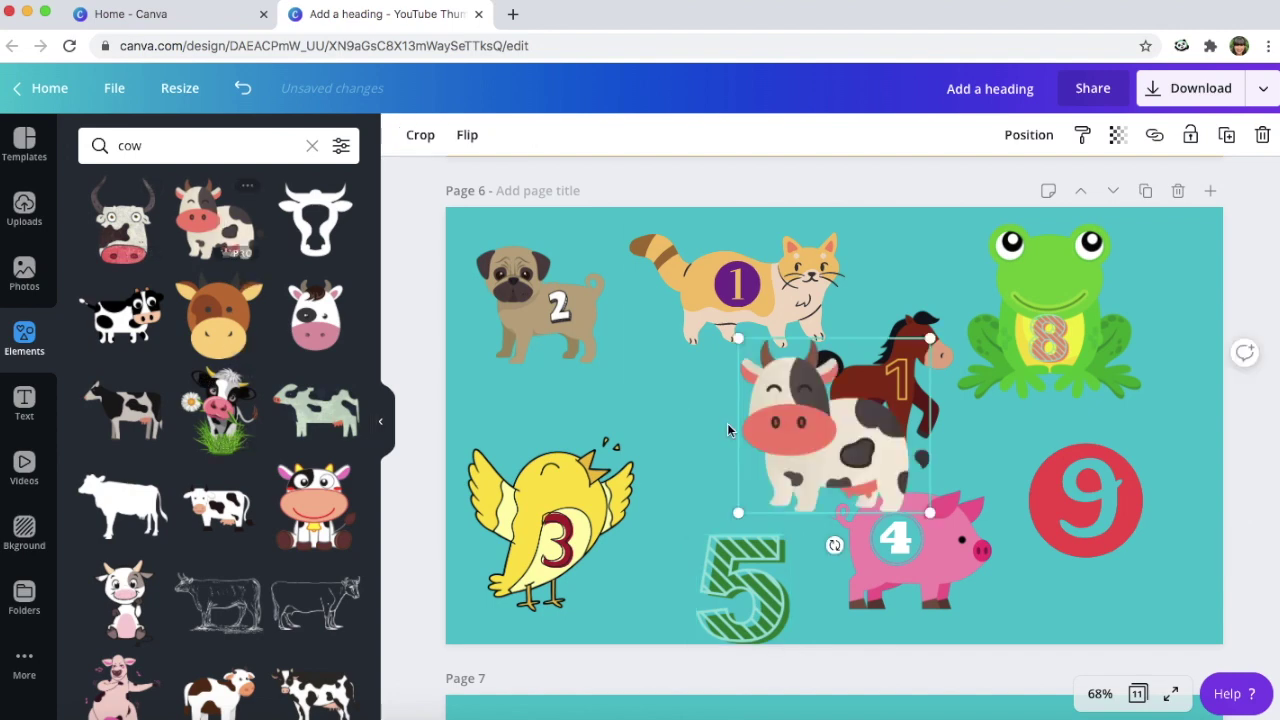
pyautogui.moveTo(829, 443); pyautogui.dragTo(757, 457)
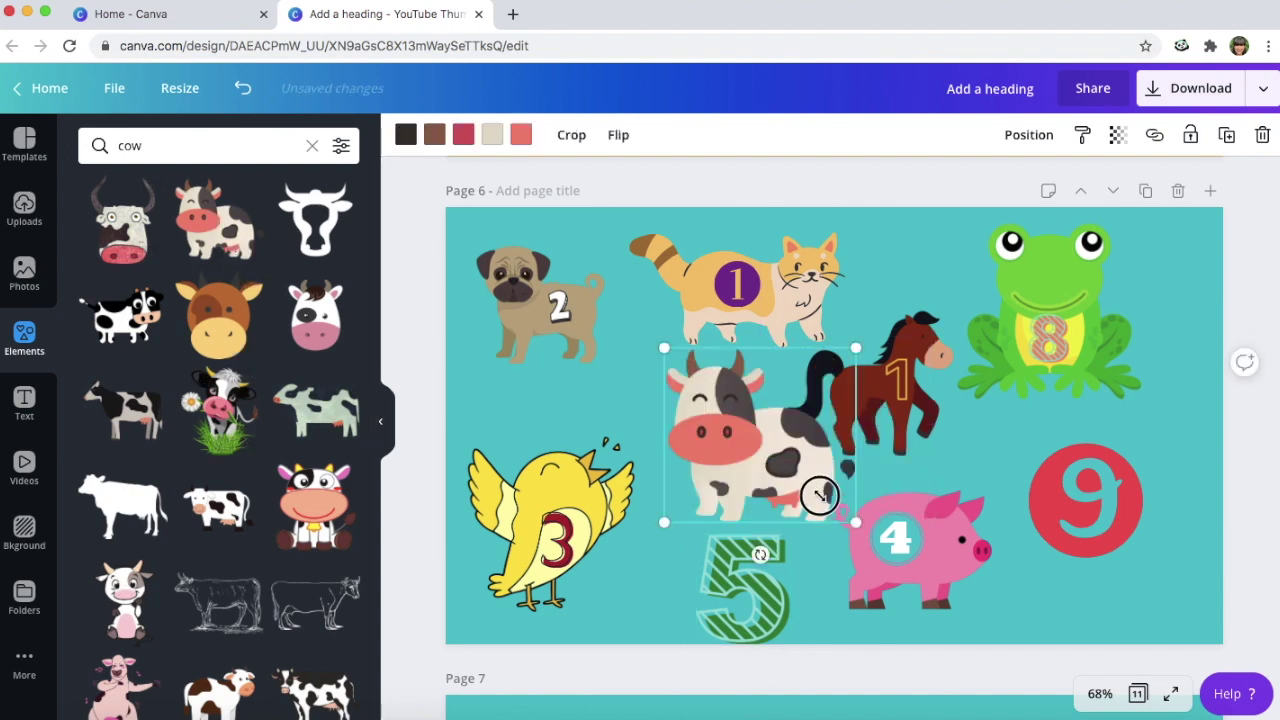
pyautogui.moveTo(822, 495); pyautogui.dragTo(811, 490)
pyautogui.moveTo(740, 450); pyautogui.dragTo(740, 517)
# - Bring the green 5 in front of the cow, shrink it onto its body, and move the red 9 to the pig
pyautogui.moveTo(758, 580); pyautogui.dragTo(740, 486)
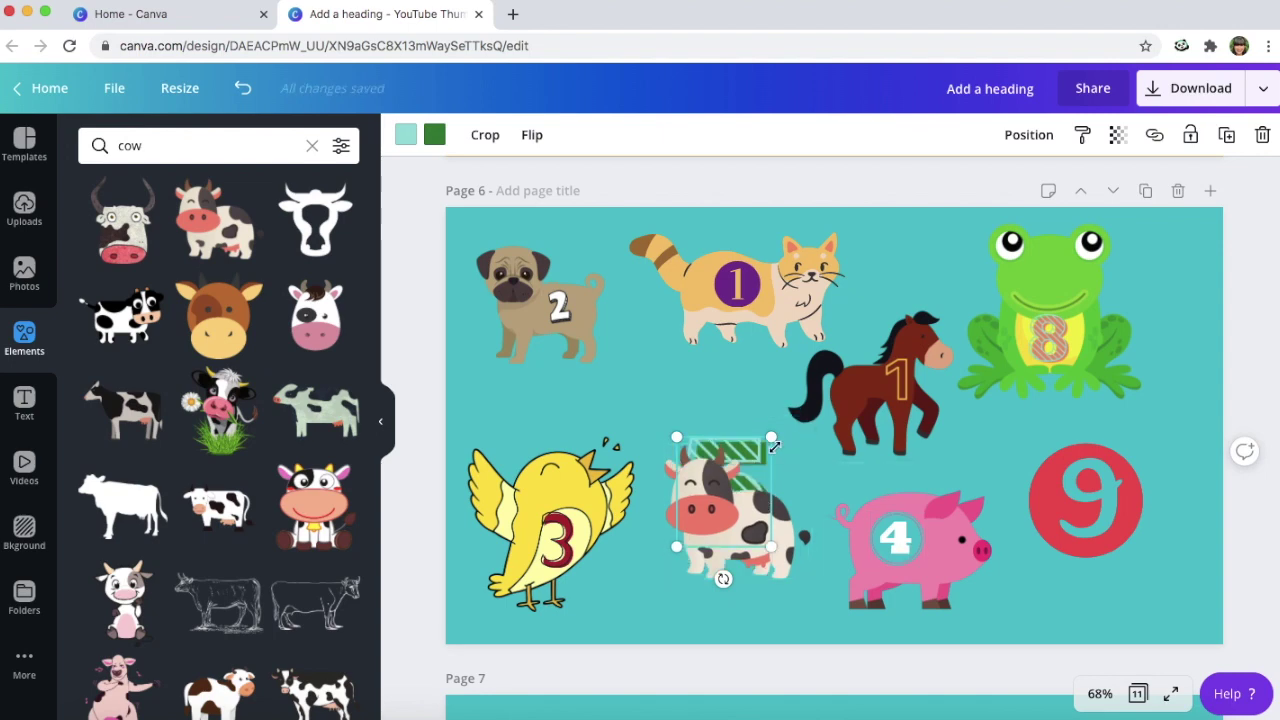
pyautogui.click(1024, 137)
pyautogui.click(843, 192)
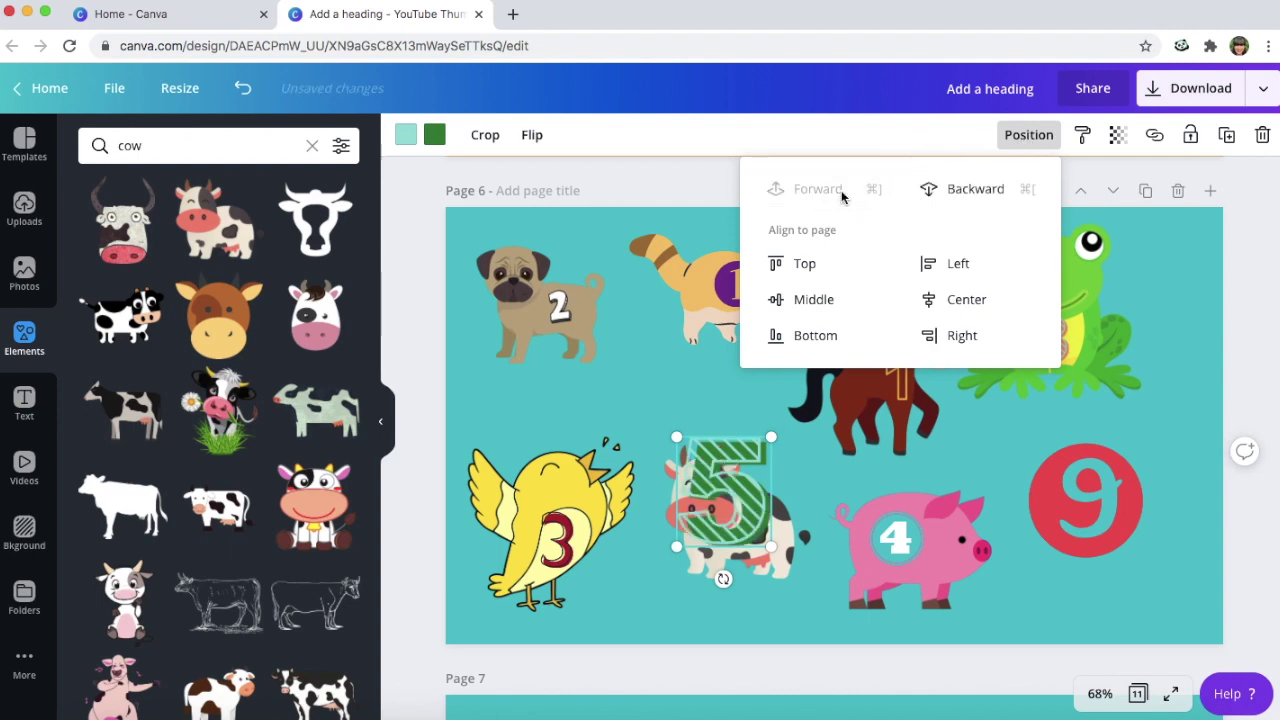
pyautogui.moveTo(731, 490); pyautogui.dragTo(731, 510)
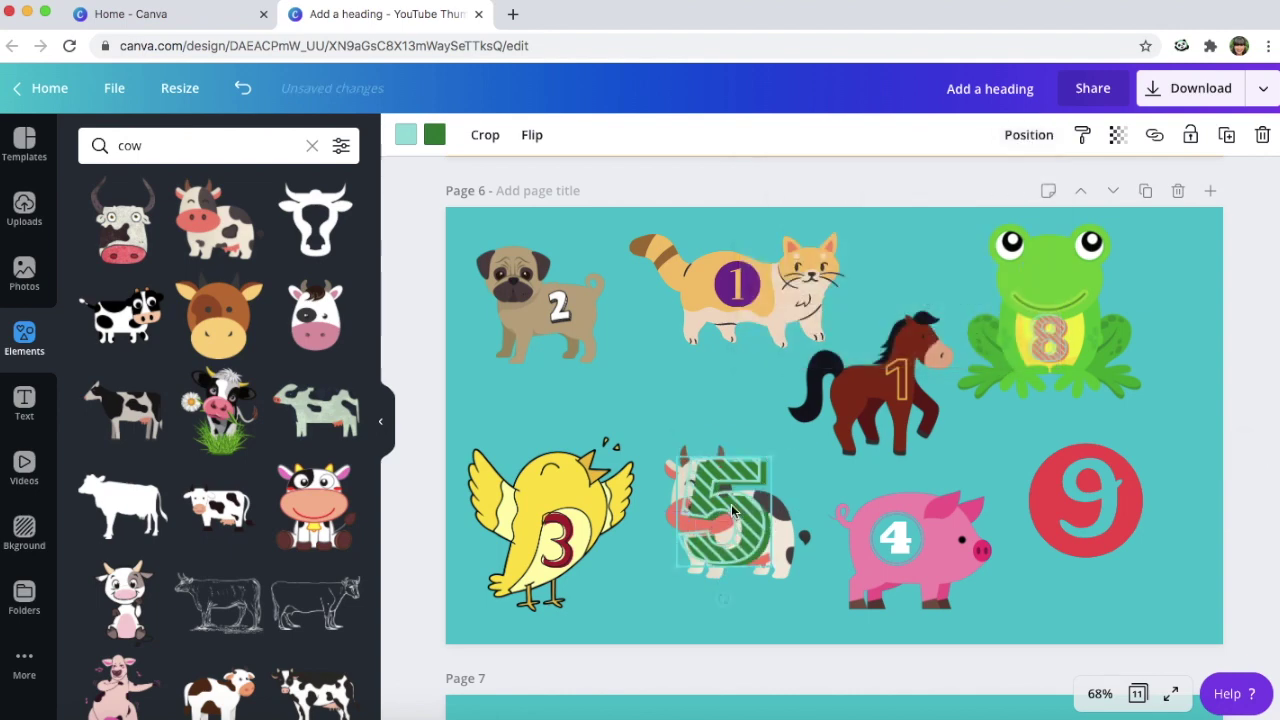
pyautogui.moveTo(770, 567); pyautogui.dragTo(745, 531)
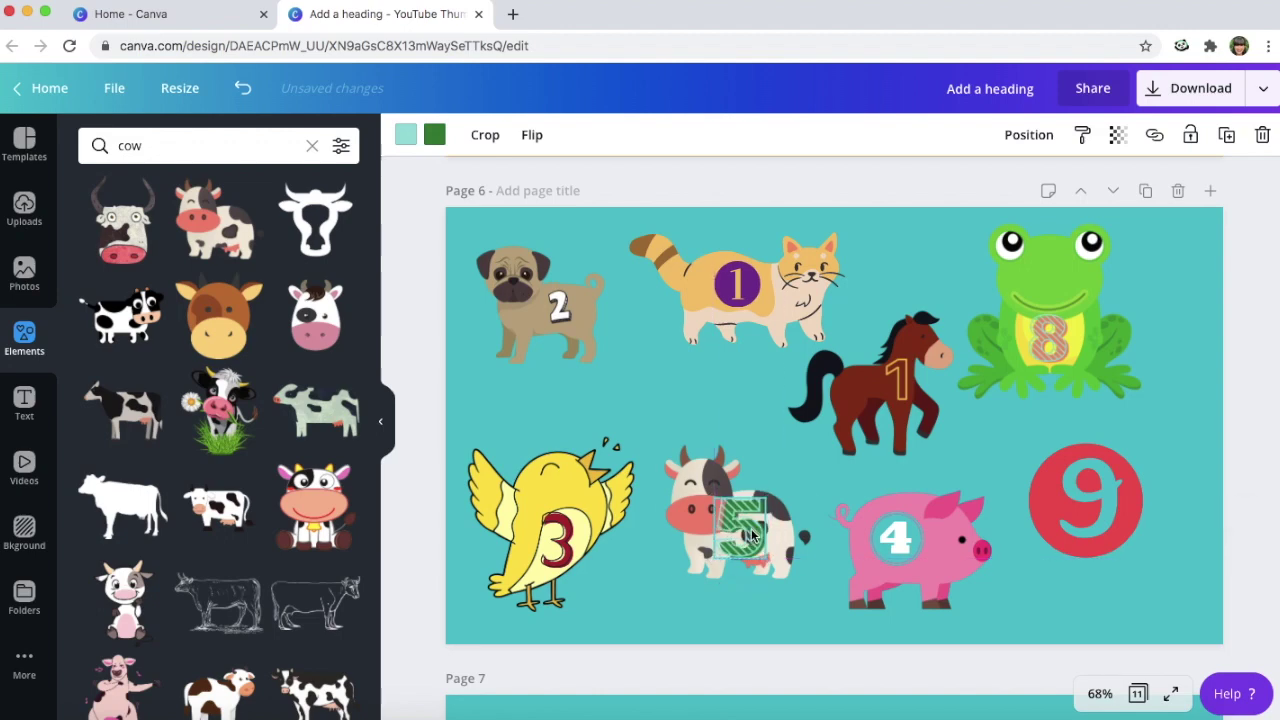
pyautogui.click(805, 638)
pyautogui.moveTo(1086, 500); pyautogui.dragTo(965, 467)
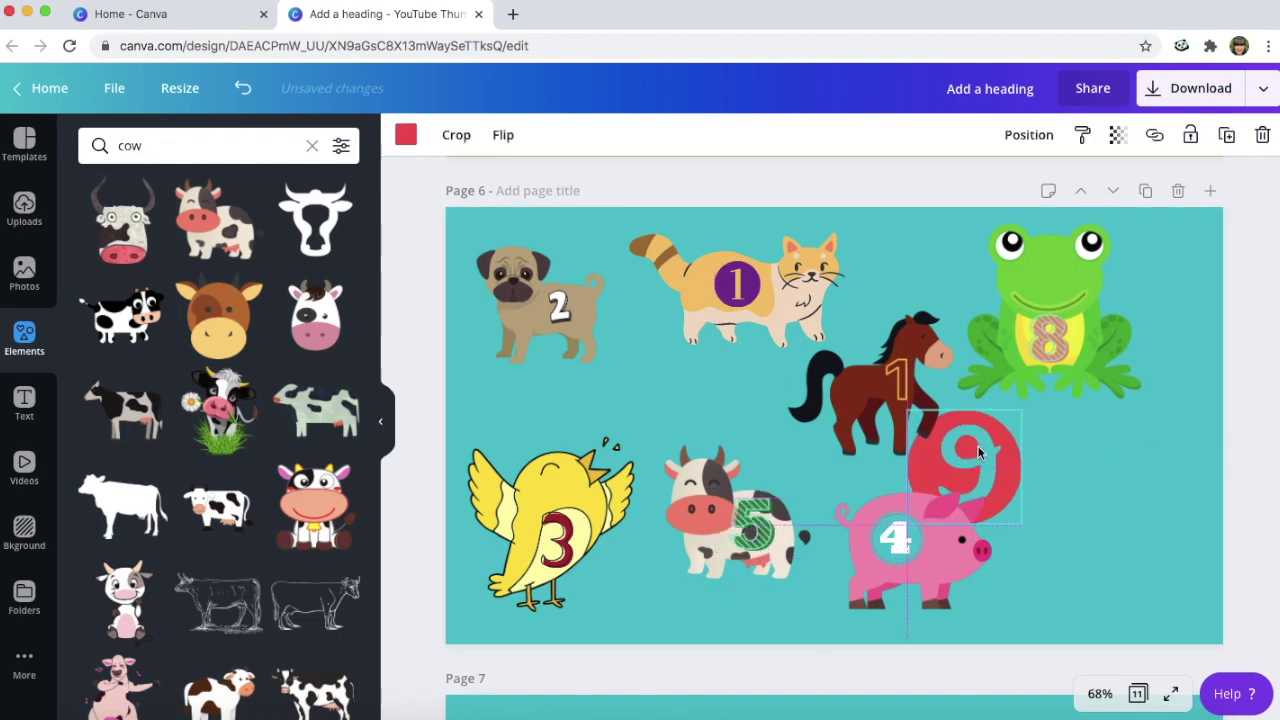
pyautogui.click(257, 145)
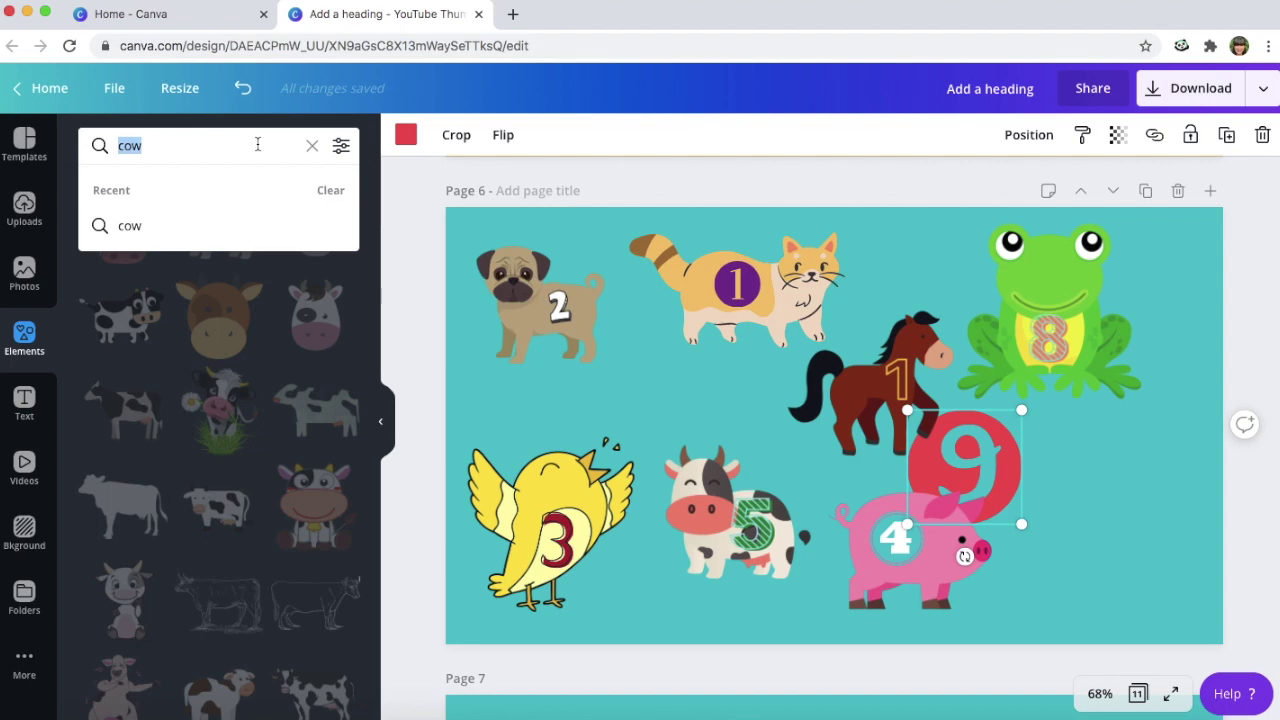
# - Add a yellow duck from an Elements 'duck' search to the right of the pig
pyautogui.write('duck')
pyautogui.press('Return')
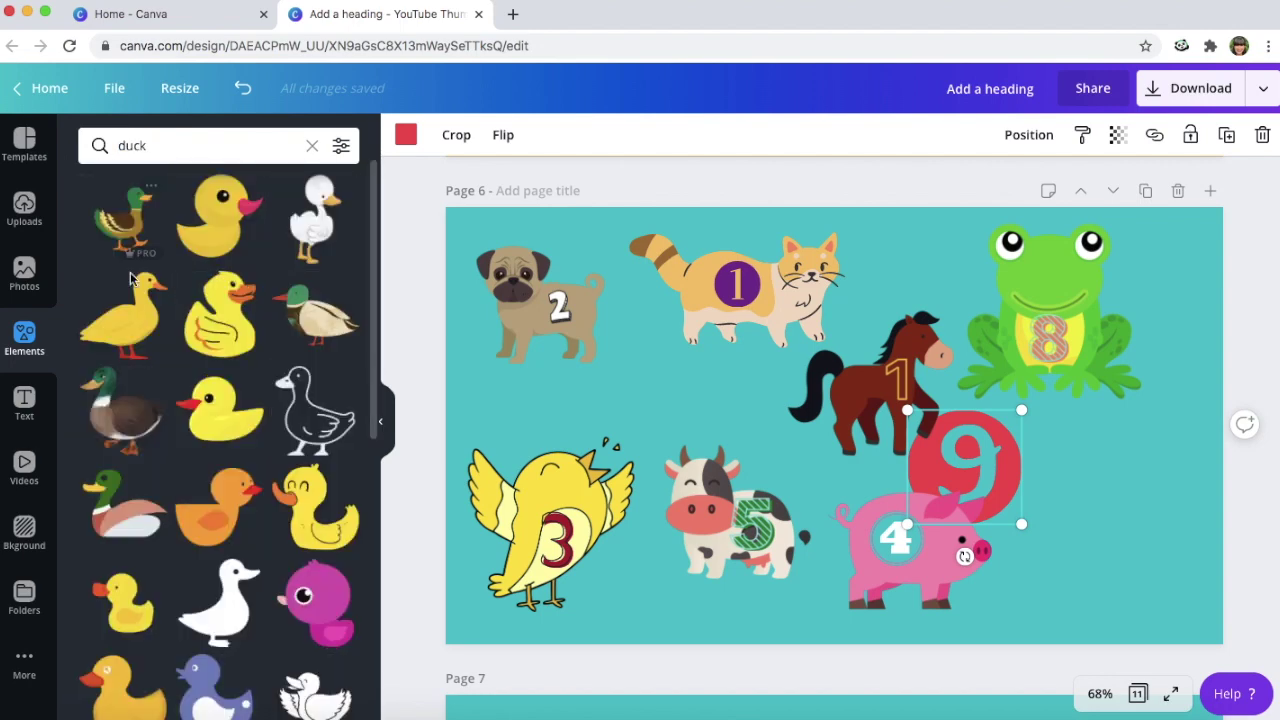
pyautogui.click(123, 315)
pyautogui.moveTo(802, 468); pyautogui.dragTo(1082, 522)
pyautogui.moveTo(975, 472); pyautogui.dragTo(1111, 497)
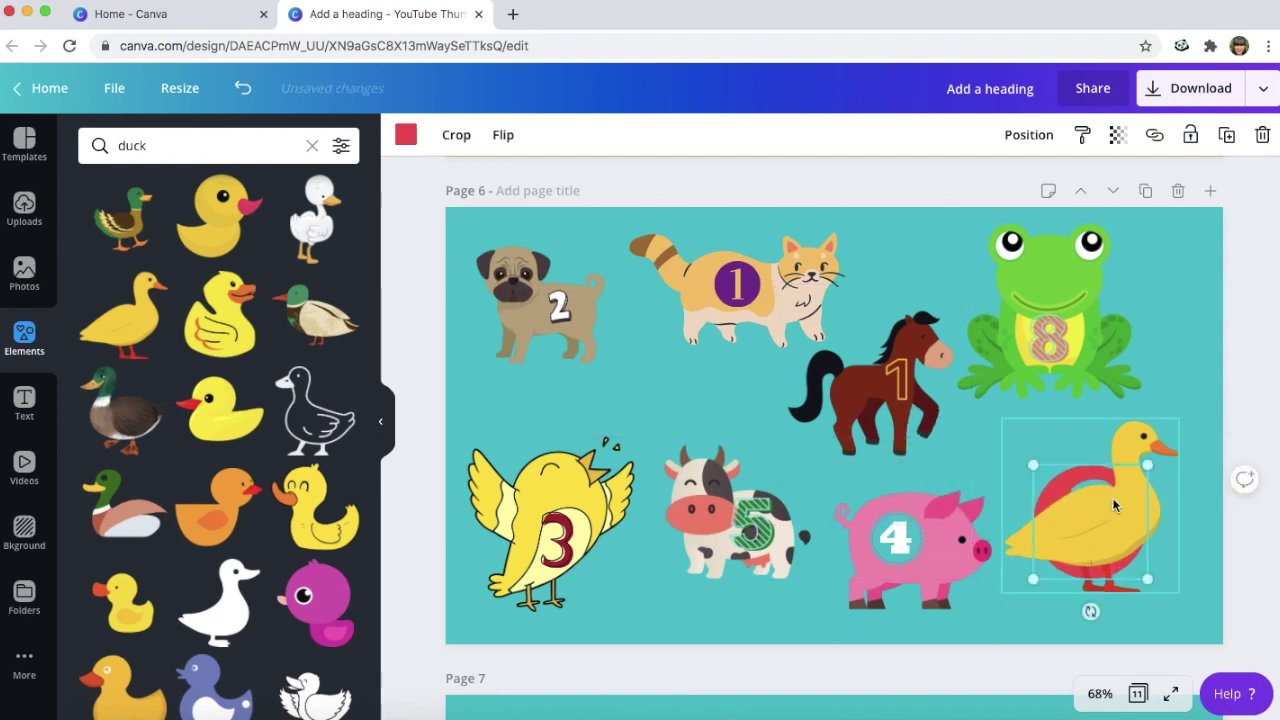
# - Bring the red 9 in front of the duck and shrink it onto the duck's body
pyautogui.click(1013, 140)
pyautogui.click(814, 188)
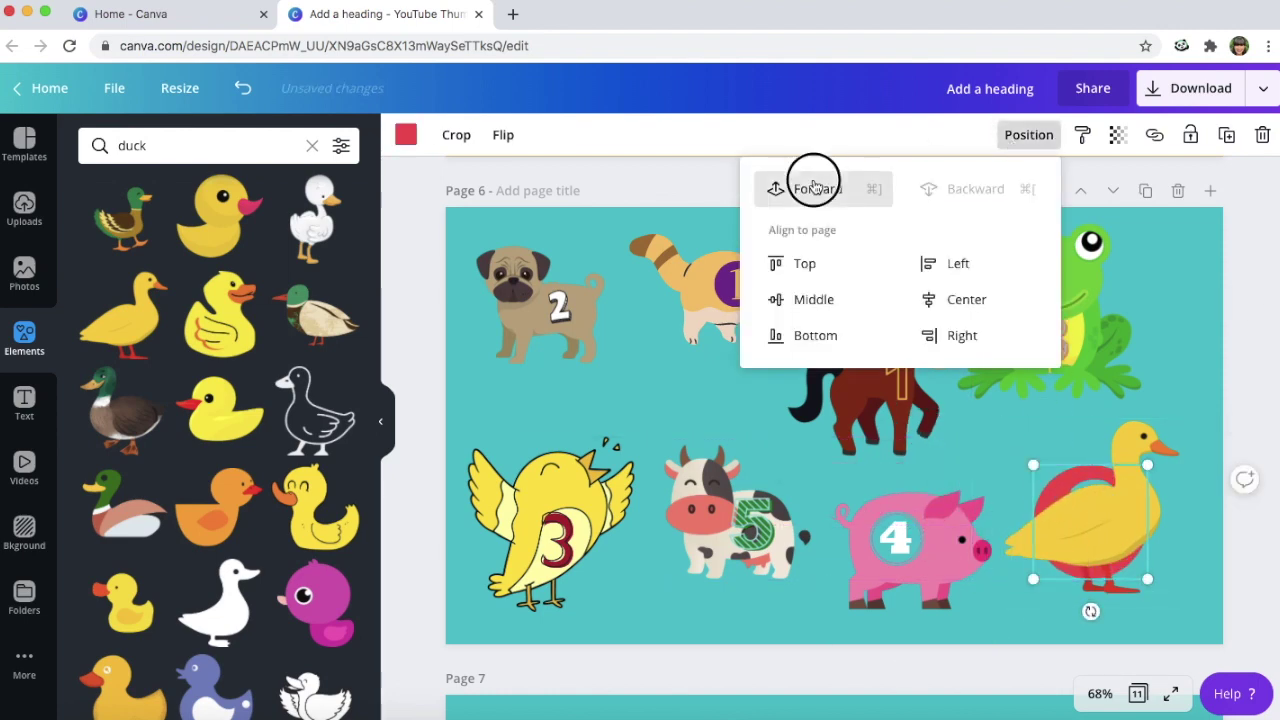
pyautogui.click(1091, 525)
pyautogui.moveTo(1147, 579); pyautogui.dragTo(1090, 524)
pyautogui.click(1026, 450)
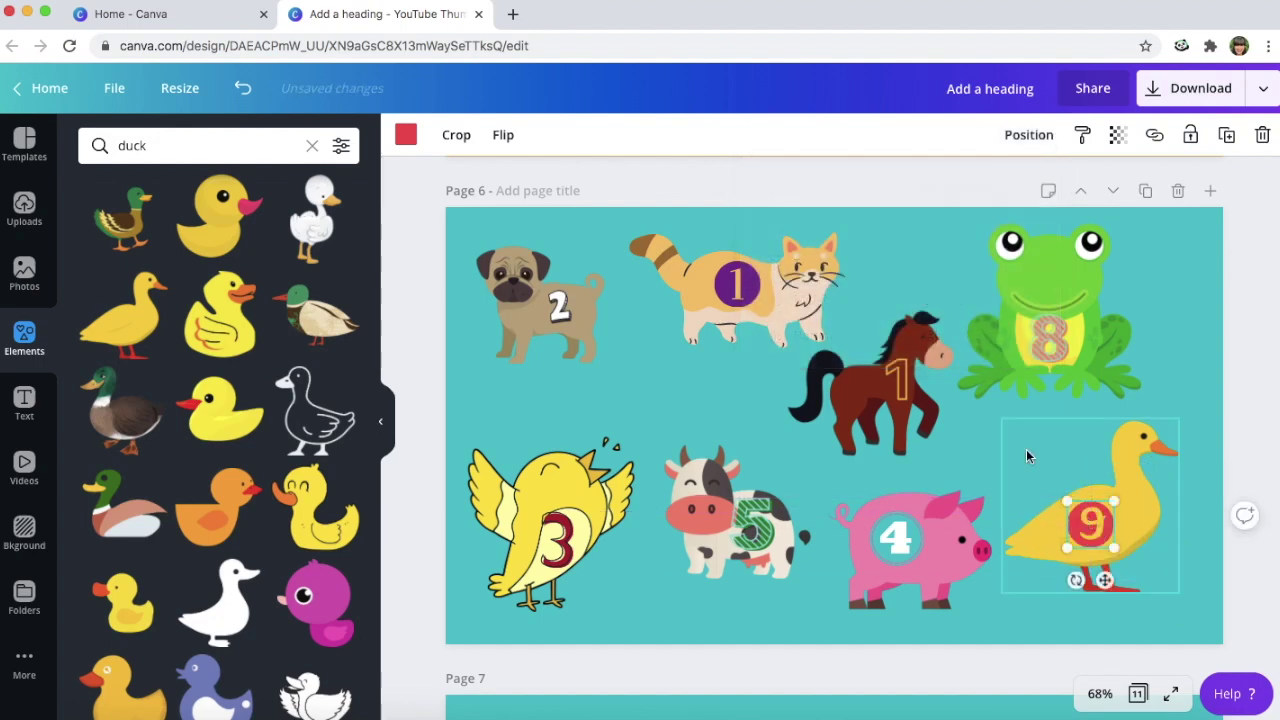
pyautogui.click(957, 455)
pyautogui.click(1192, 275)
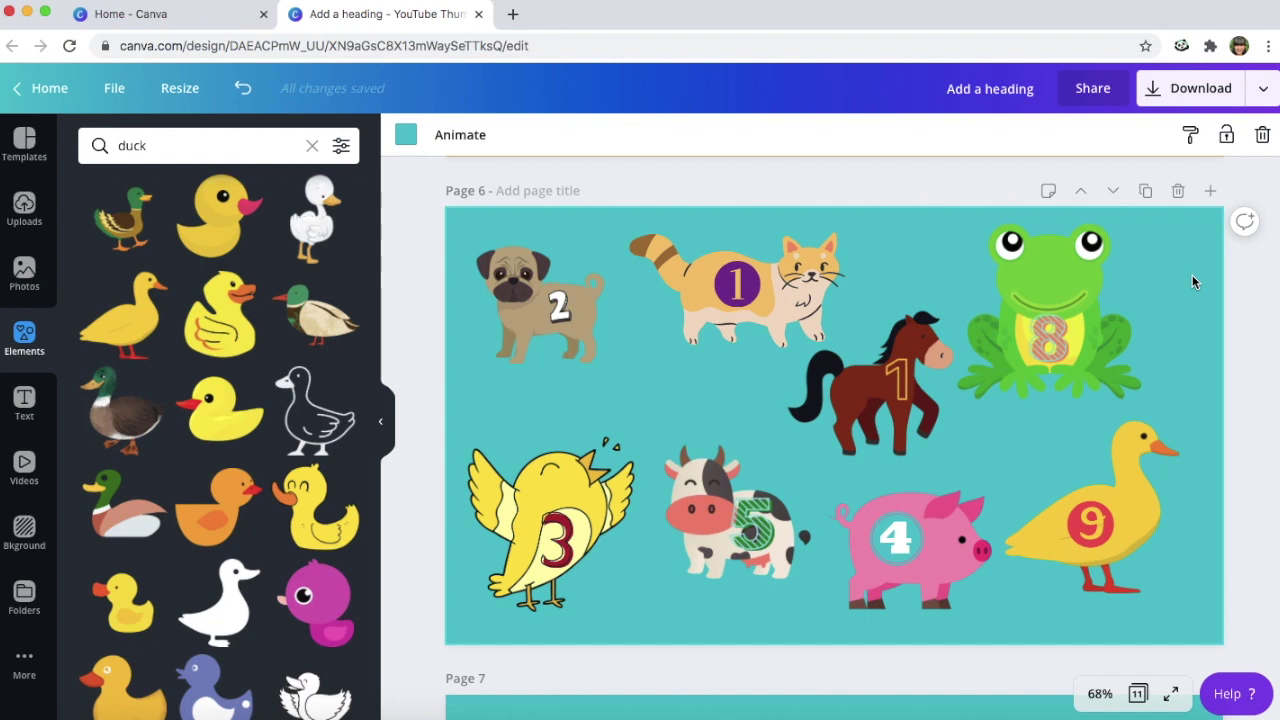
# - Scroll down through the deck to page 8's picture cards and on toward page 9
pyautogui.scroll(-5, 1259, 398)
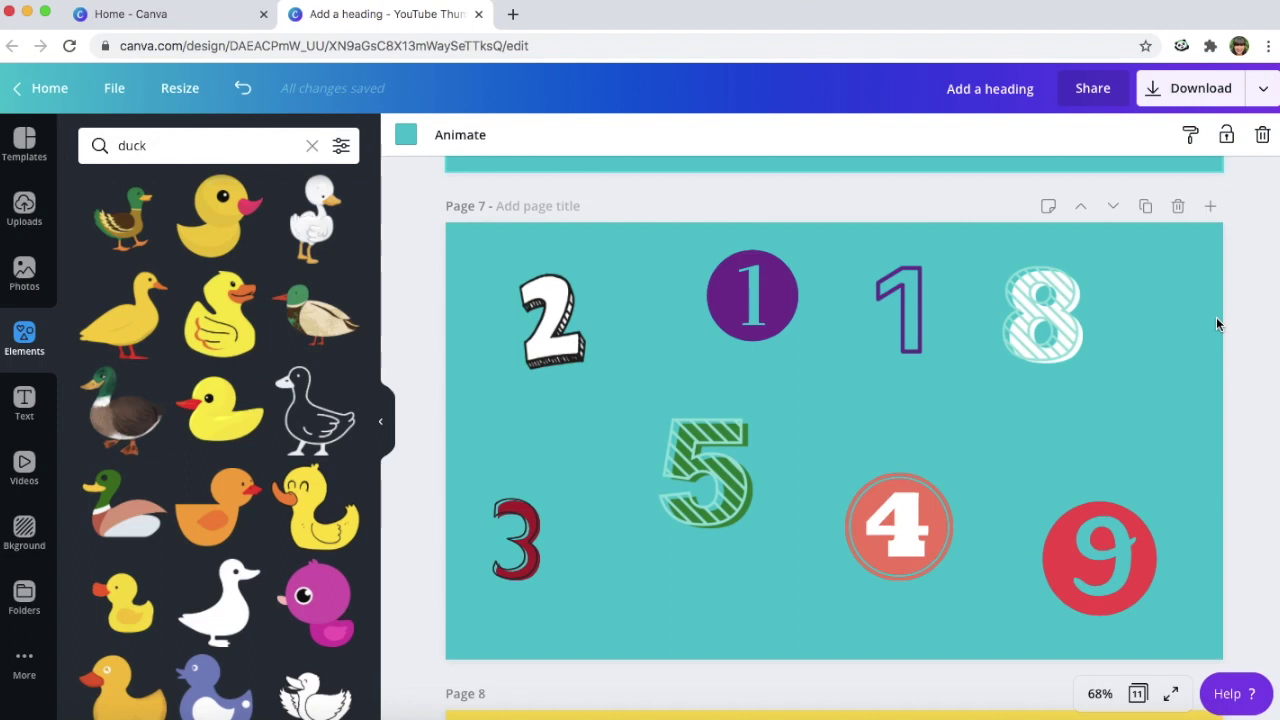
pyautogui.scroll(-5, 1266, 412)
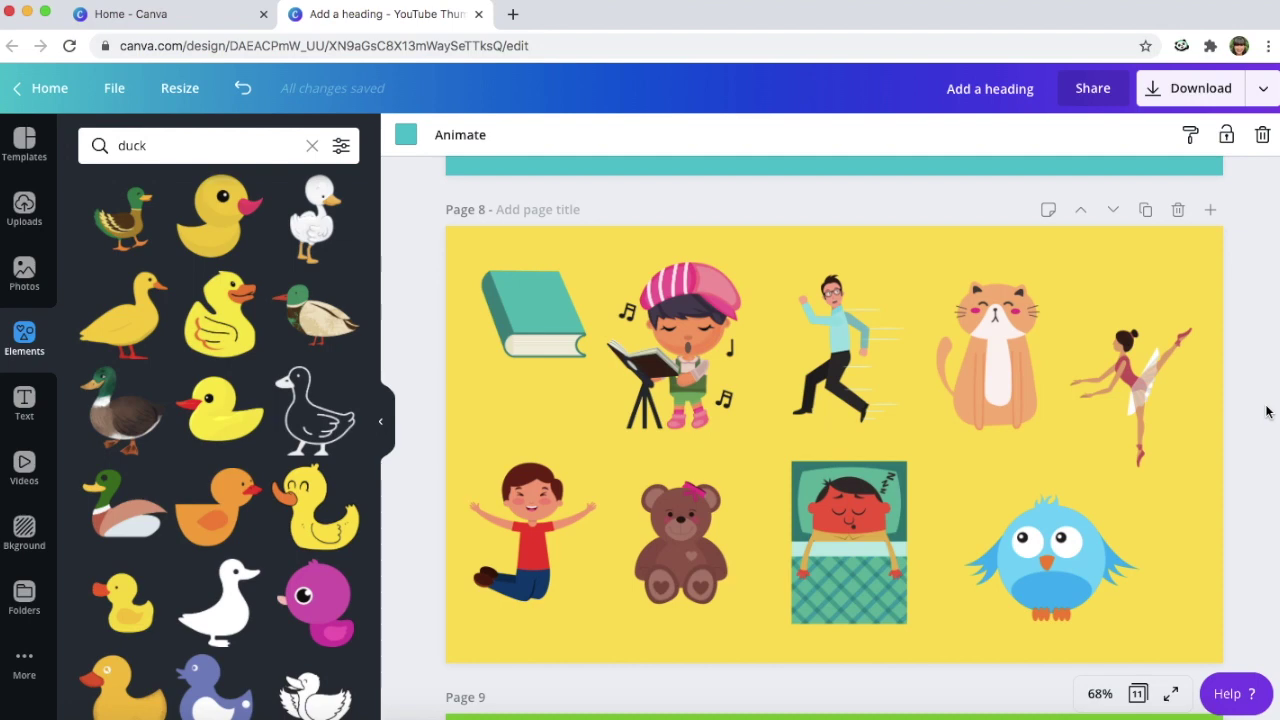
pyautogui.click(1247, 434)
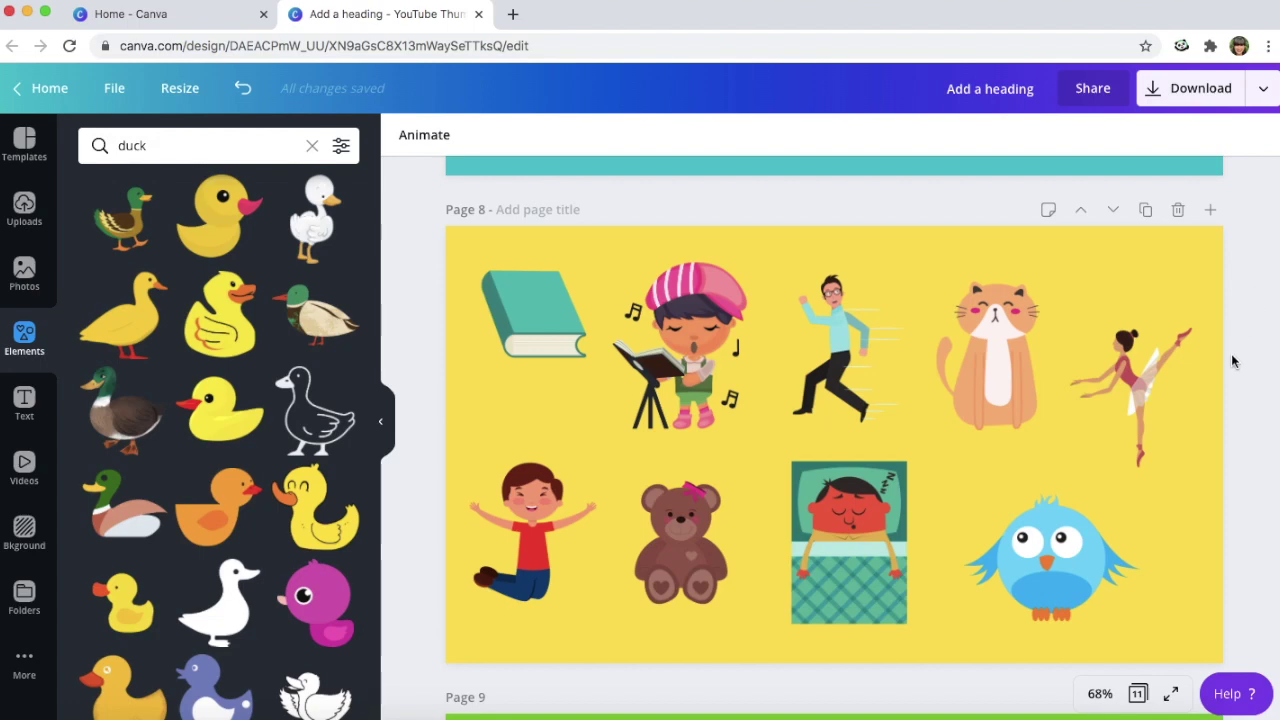
pyautogui.scroll(-5, 1231, 353)
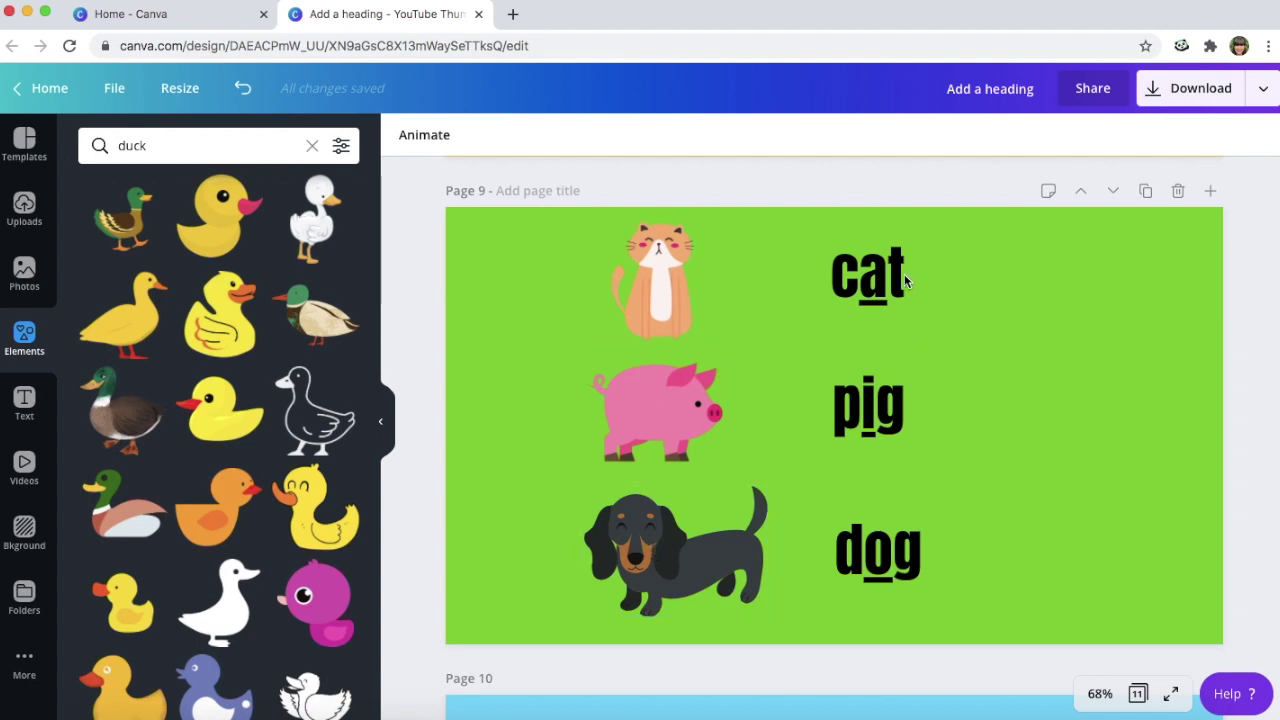
pyautogui.click(893, 275)
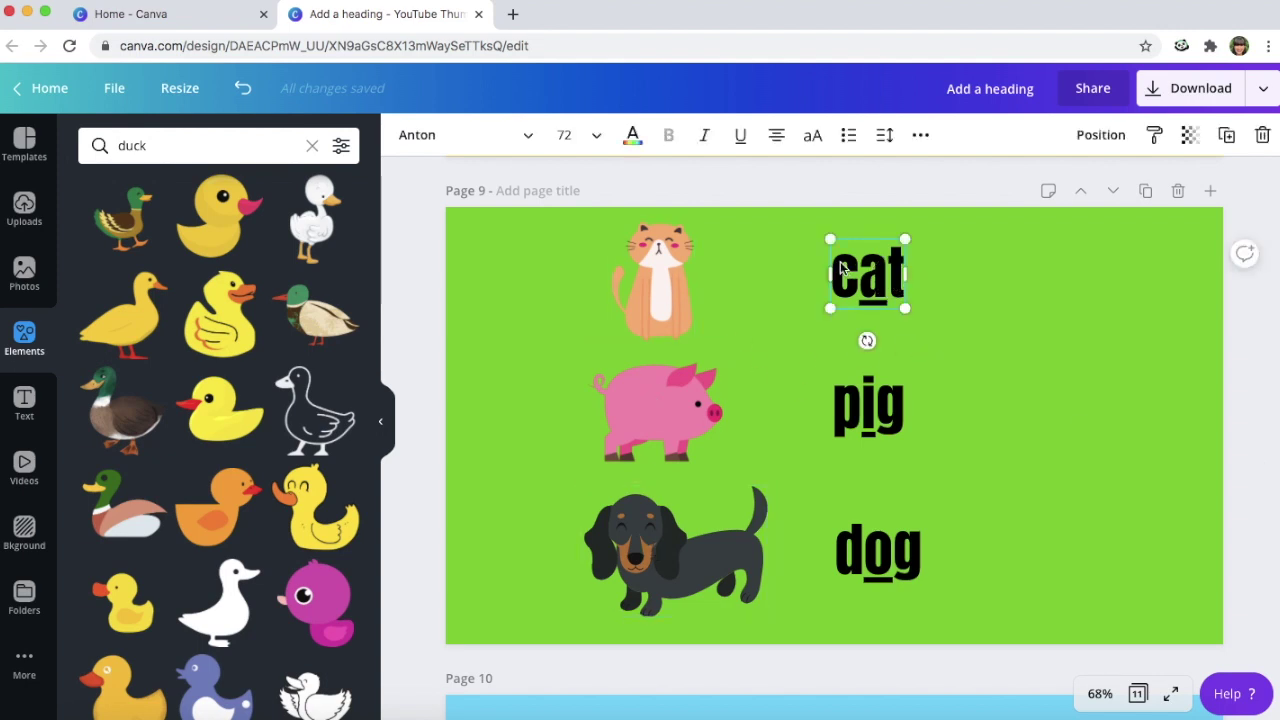
pyautogui.click(887, 292)
pyautogui.moveTo(878, 290); pyautogui.dragTo(857, 271)
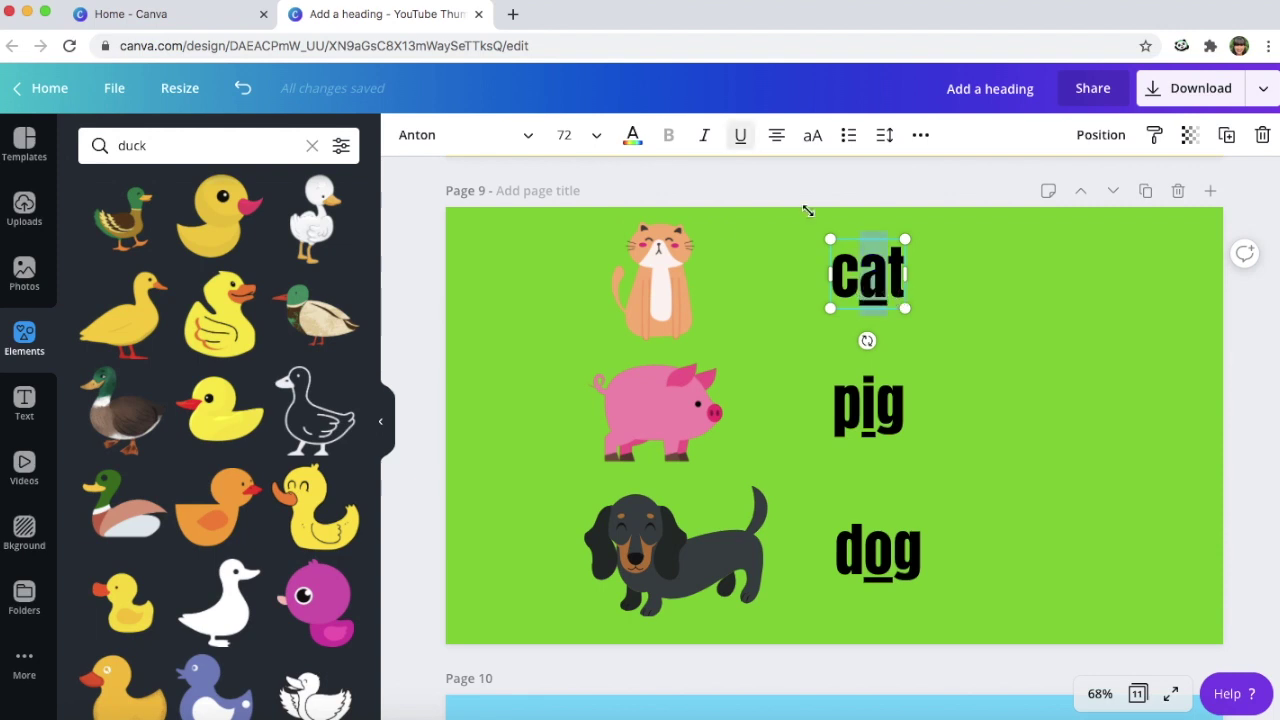
pyautogui.click(985, 274)
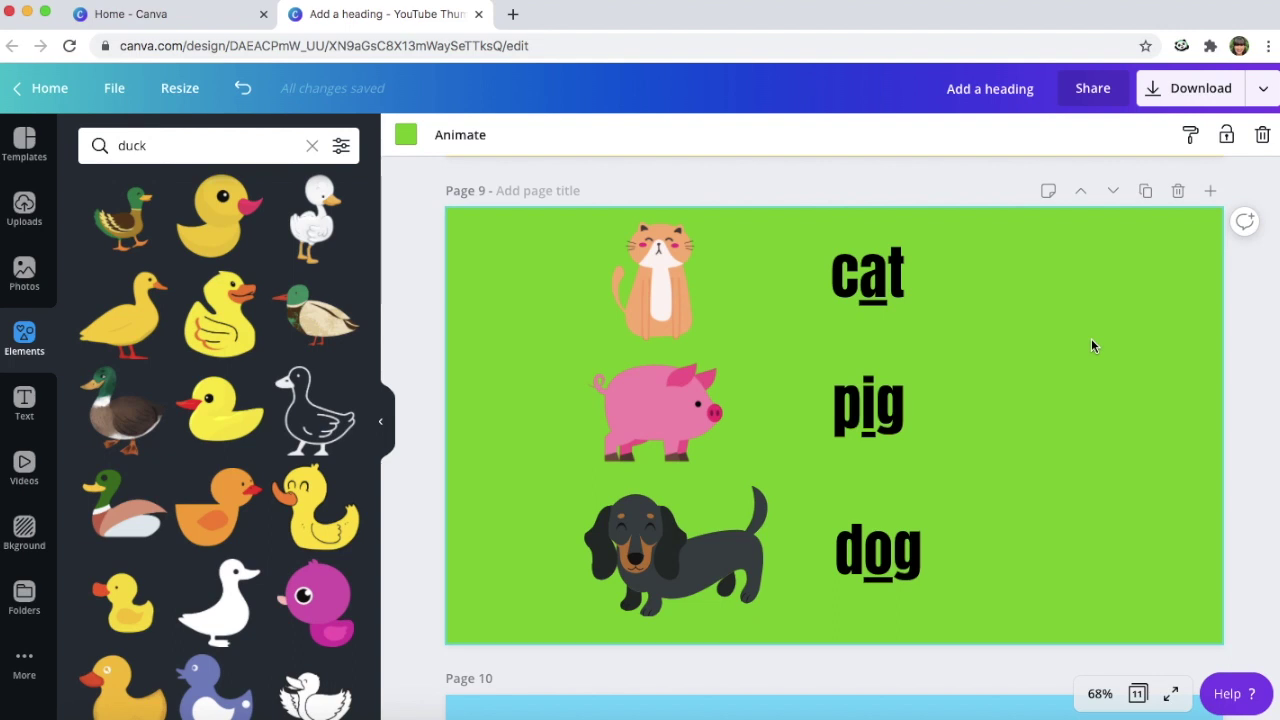
# - Scroll past Page 10's unicorns to Page 11's orange frog and three green frogs
pyautogui.scroll(-5, 1093, 346)
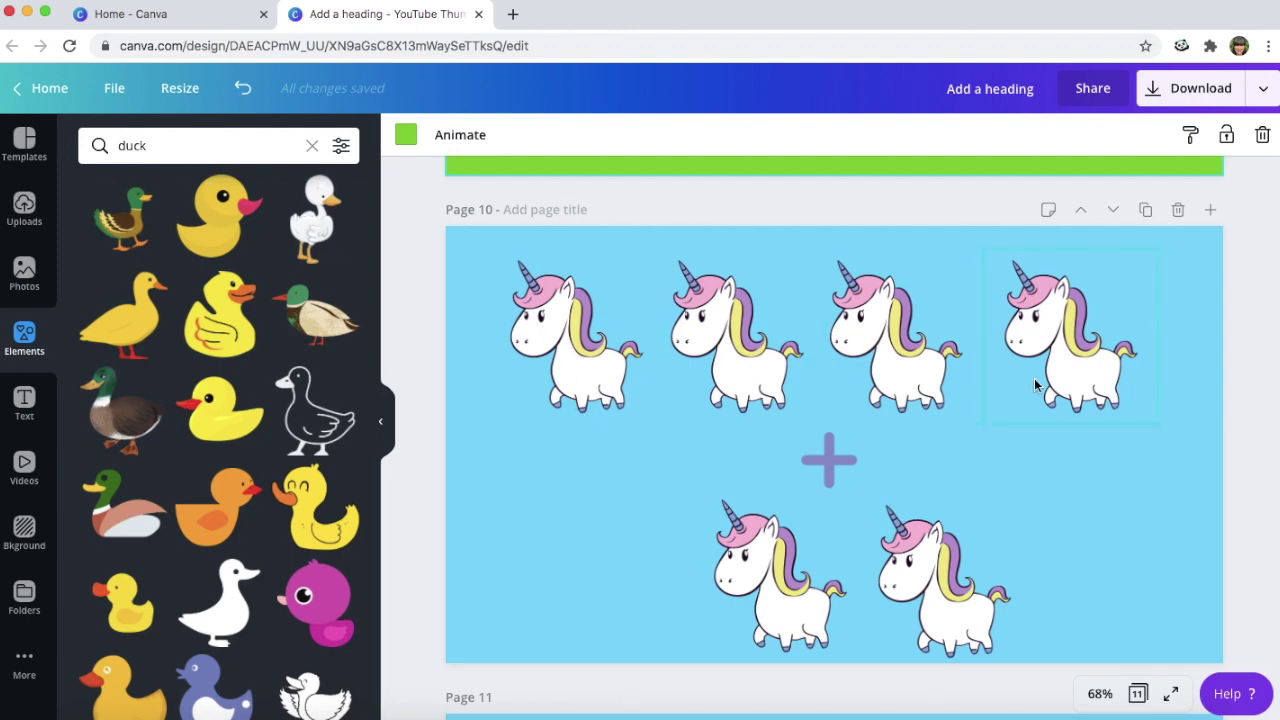
pyautogui.scroll(-2, 220, 250)
pyautogui.scroll(2, 180, 285)
pyautogui.scroll(-5, 1115, 589)
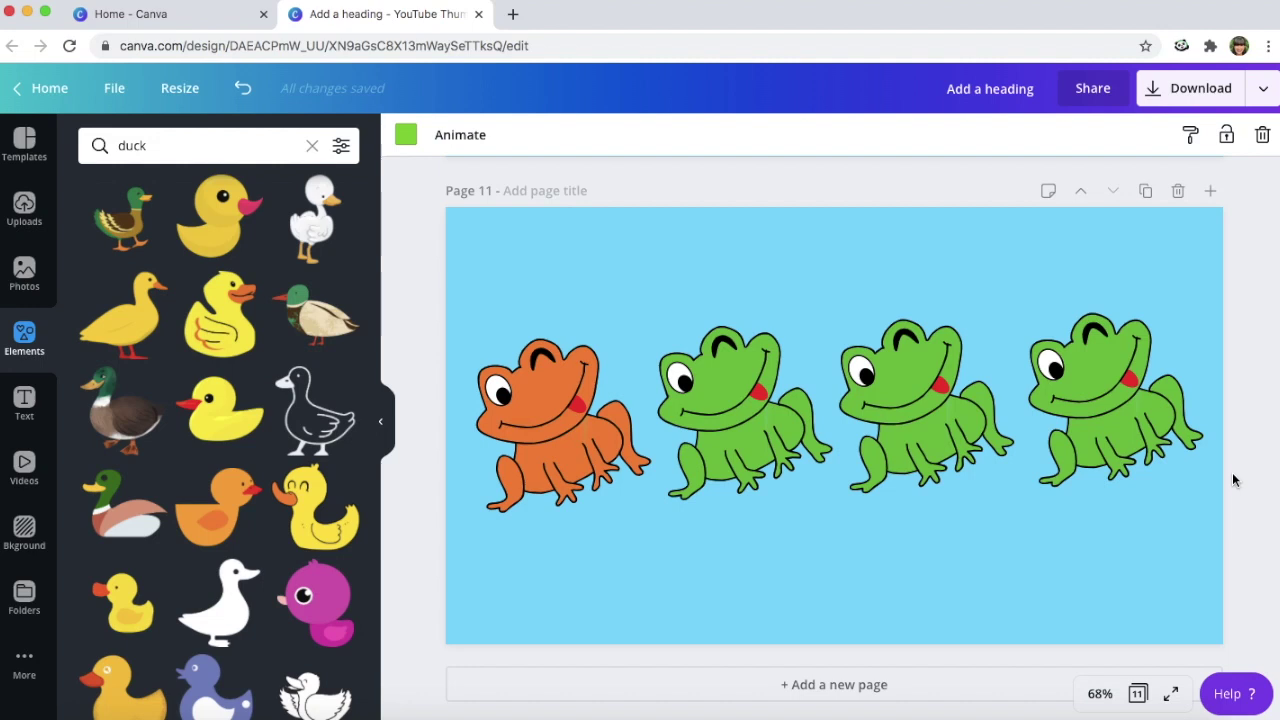
# - Preview the second frog's green parts in red, then undo back to green
pyautogui.click(728, 455)
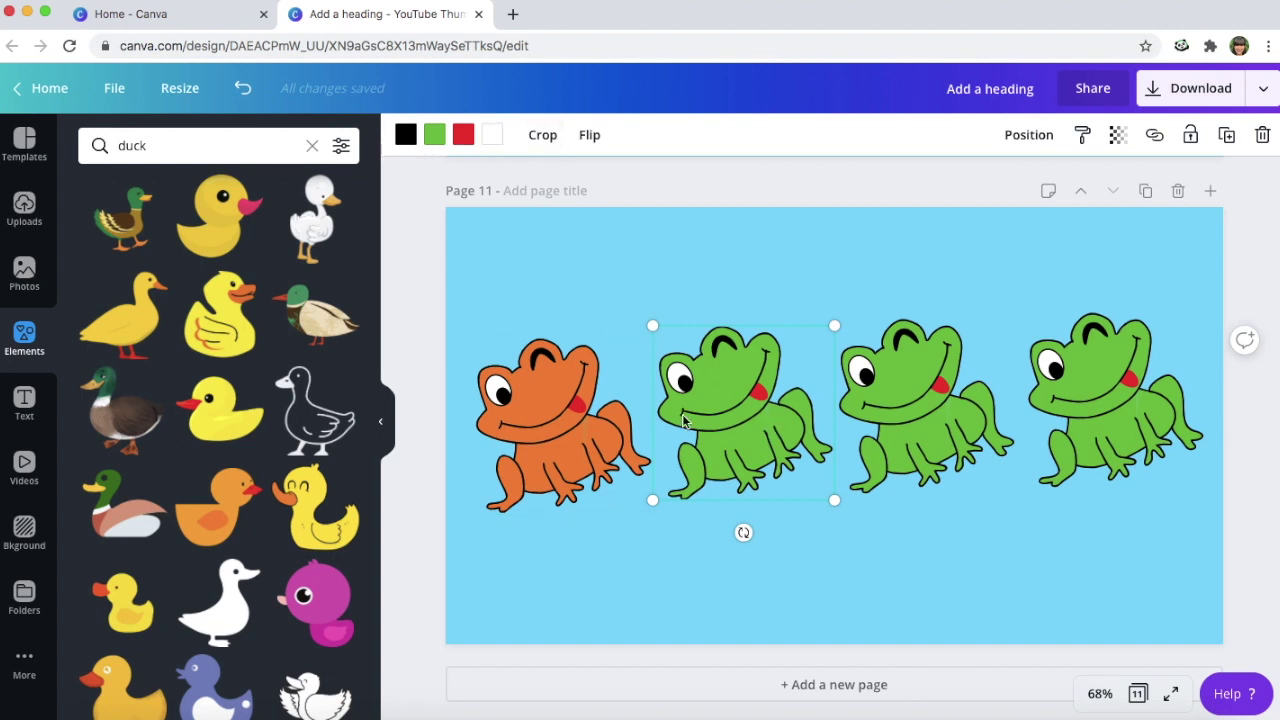
pyautogui.click(433, 136)
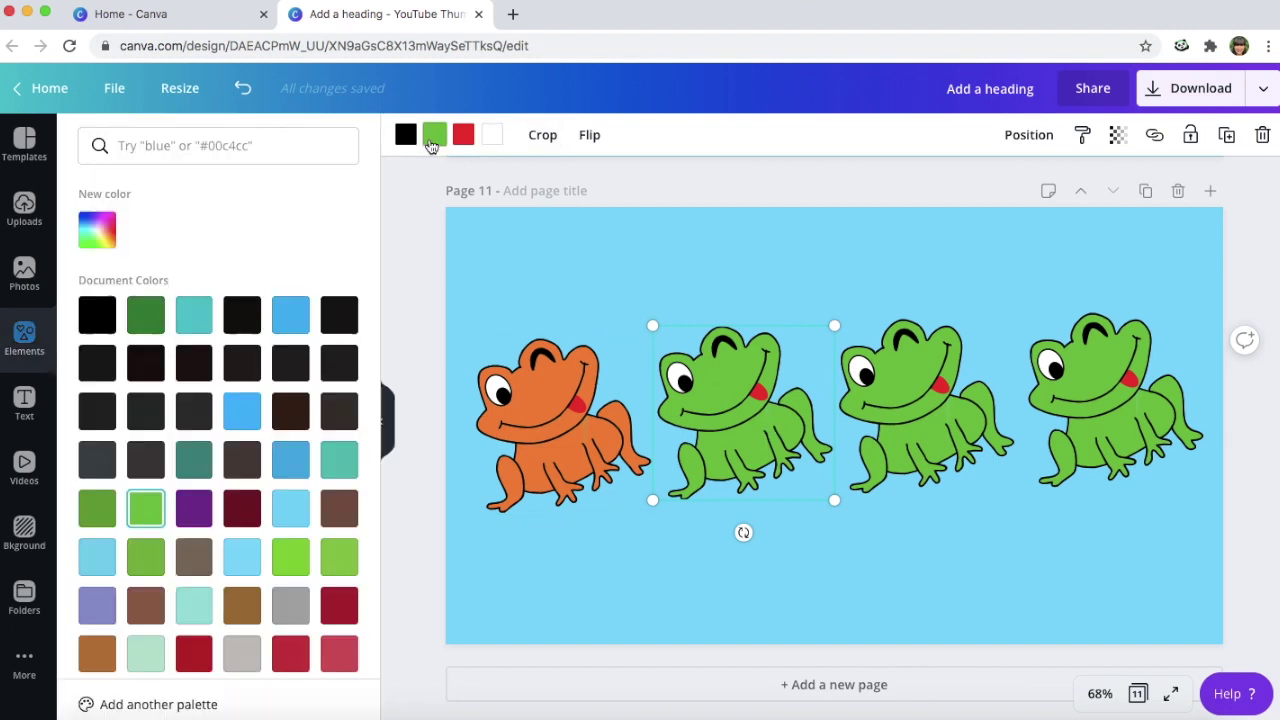
pyautogui.scroll(-3, 190, 500)
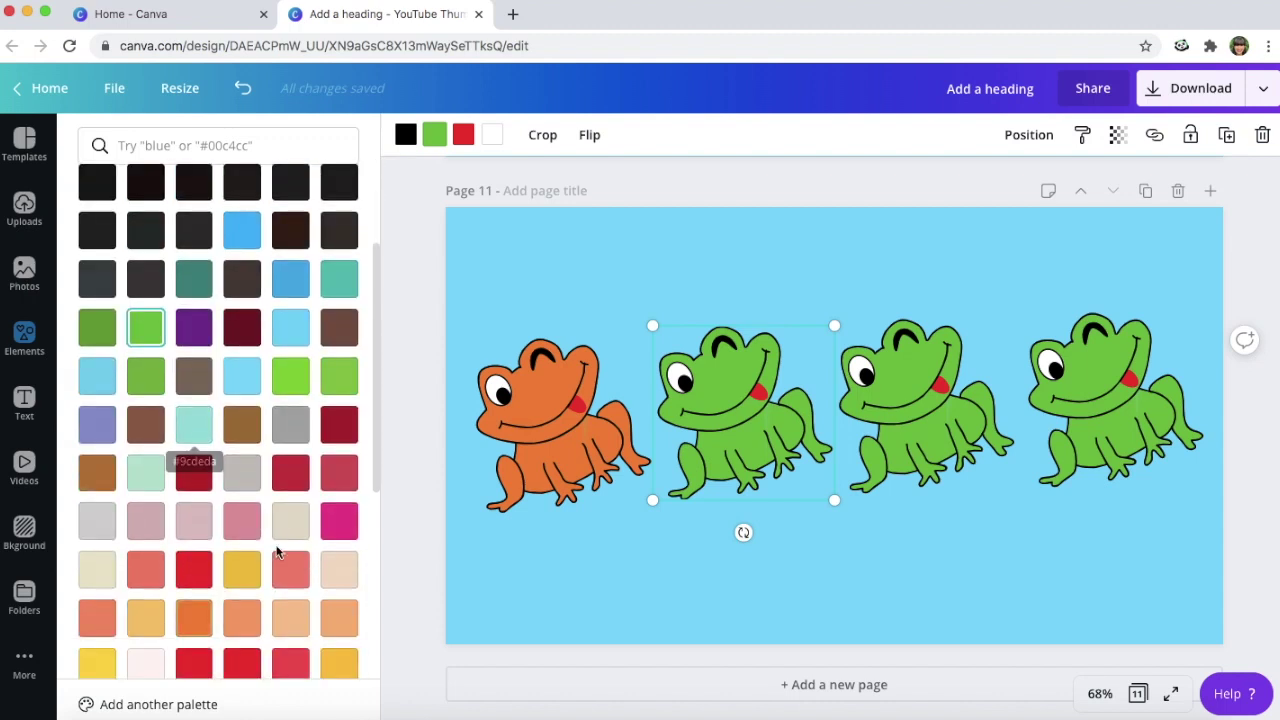
pyautogui.click(291, 478)
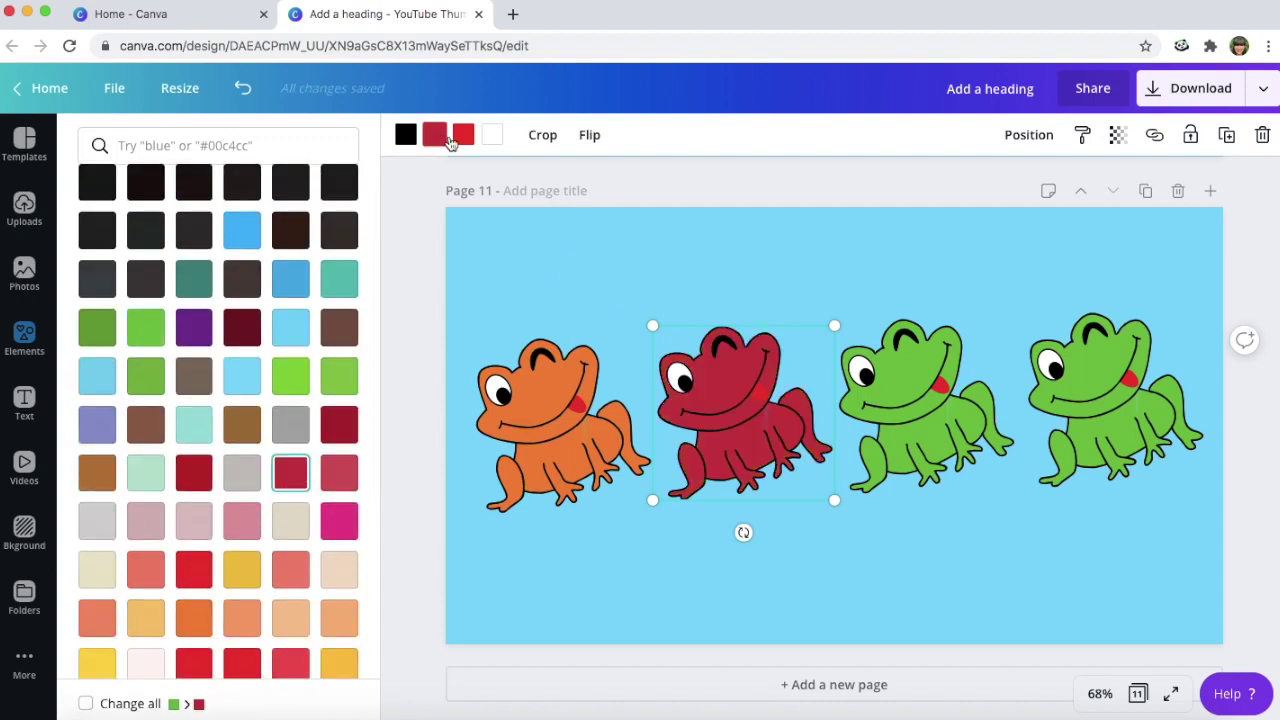
pyautogui.click(243, 92)
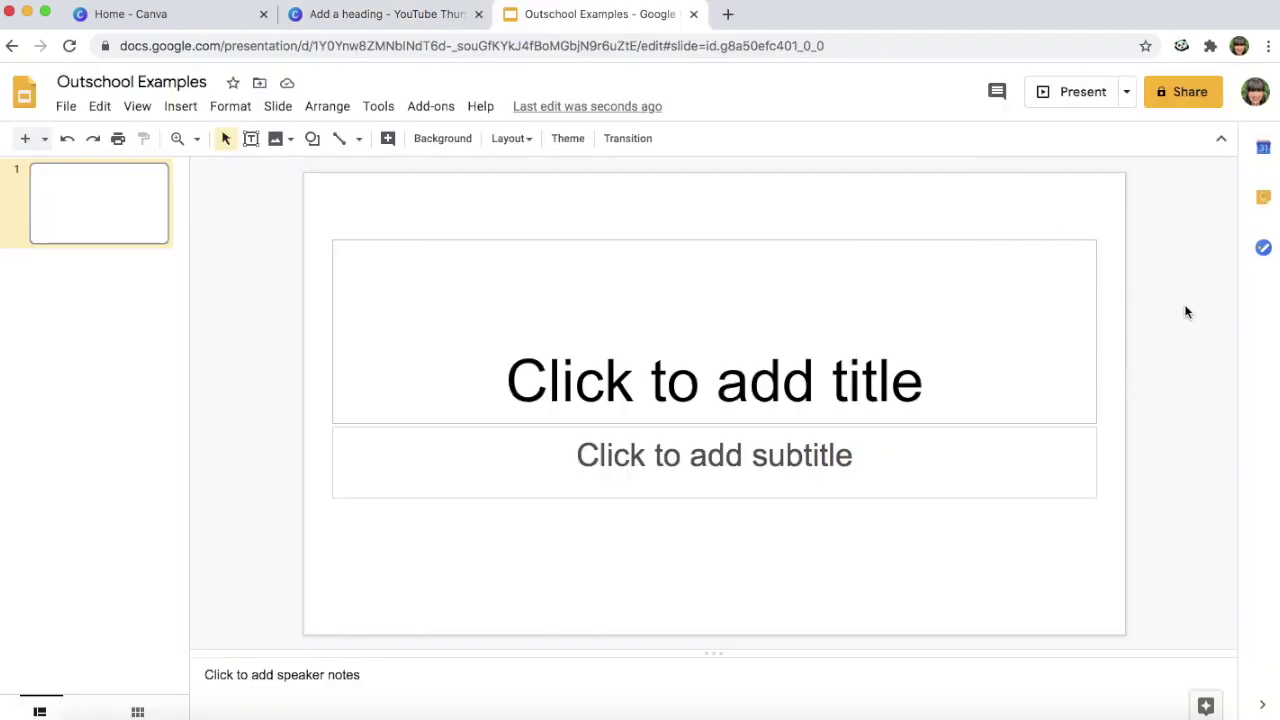
# - Check the blank Outschool Examples presentation, then return to the Canva design
pyautogui.click(403, 22)
pyautogui.click(638, 18)
pyautogui.hotkey('ctrl', 'shift', 'Tab')
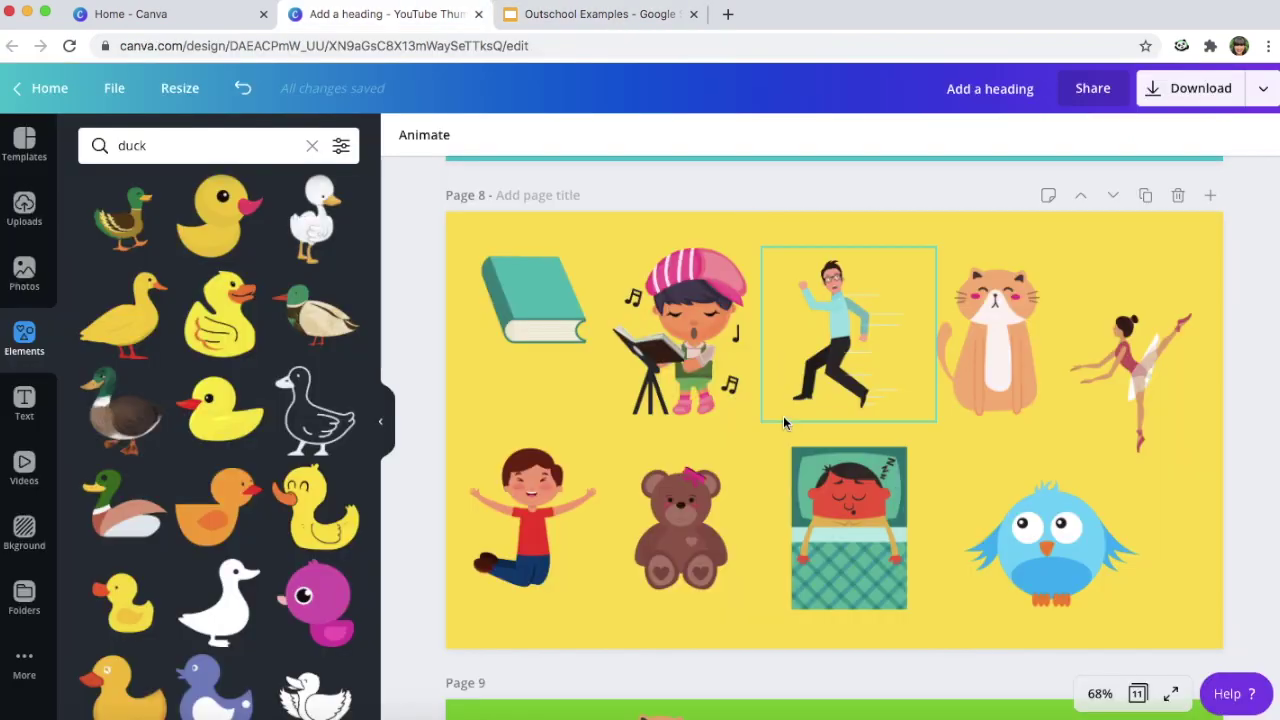
# - Search Canva templates for 'yout' to list YouTube thumbnail templates, with Page 8 back in view
pyautogui.scroll(5, 1238, 437)
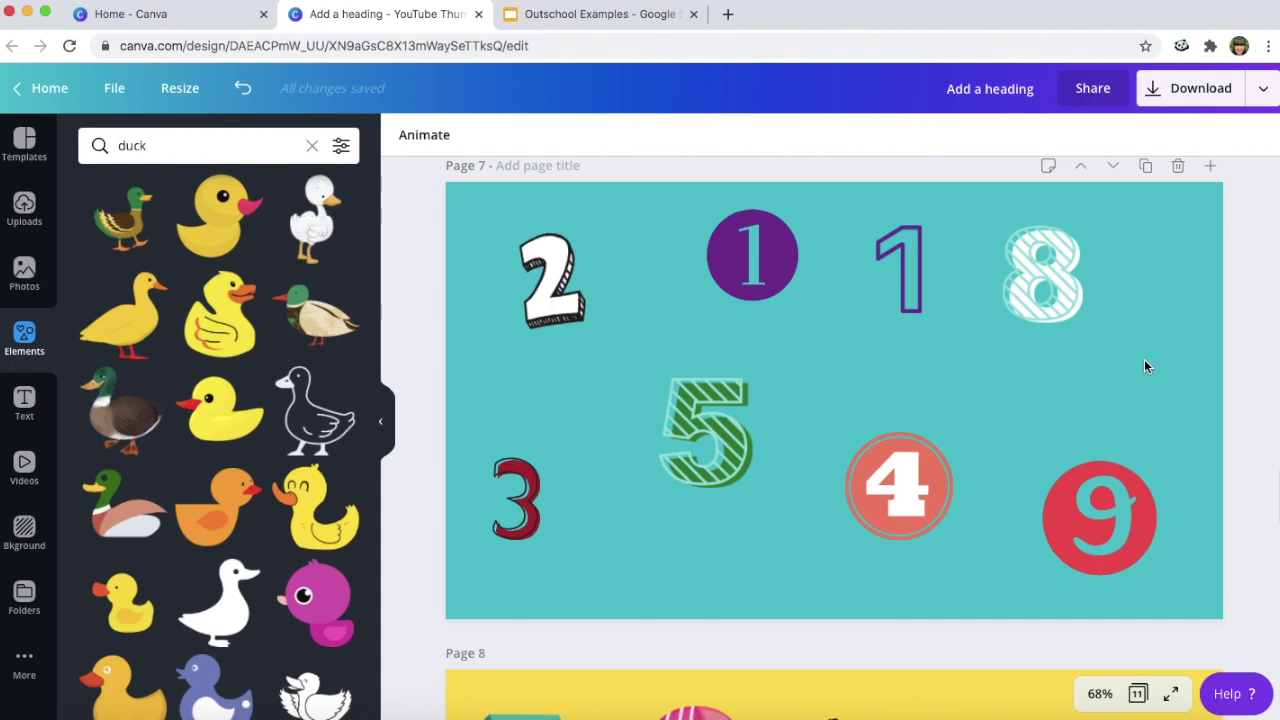
pyautogui.click(24, 142)
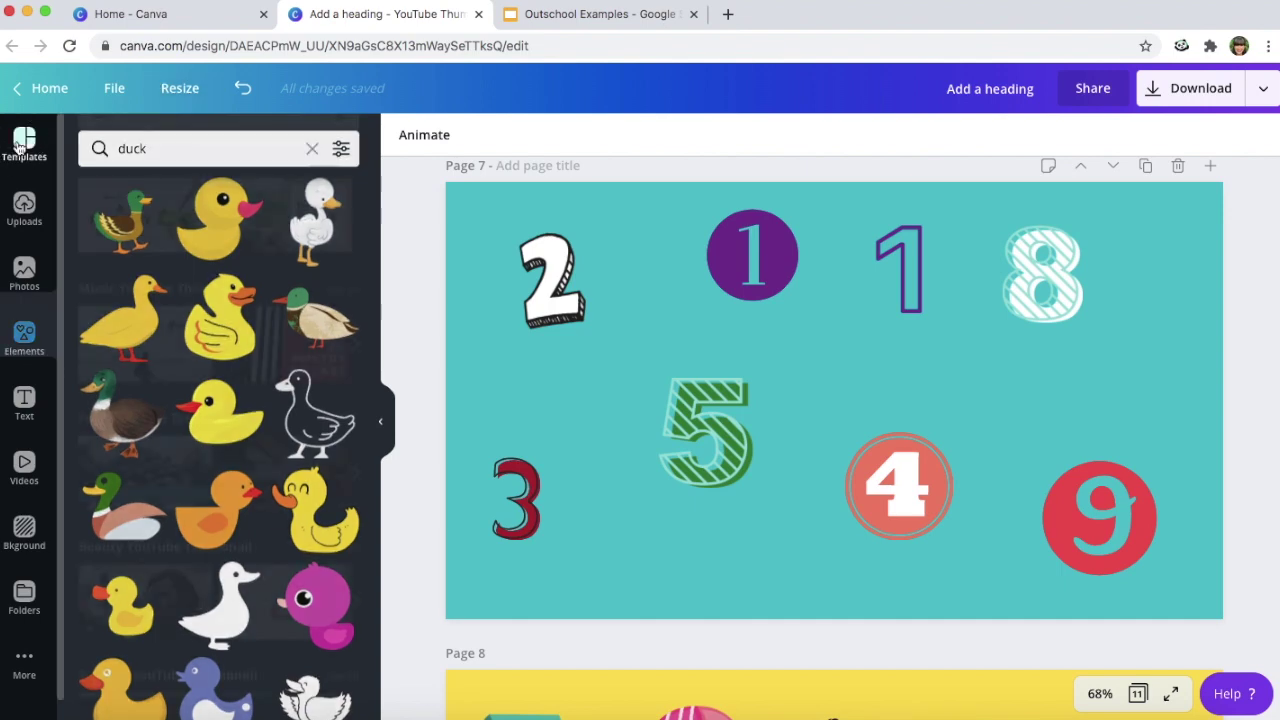
pyautogui.click(180, 147)
pyautogui.write('yout')
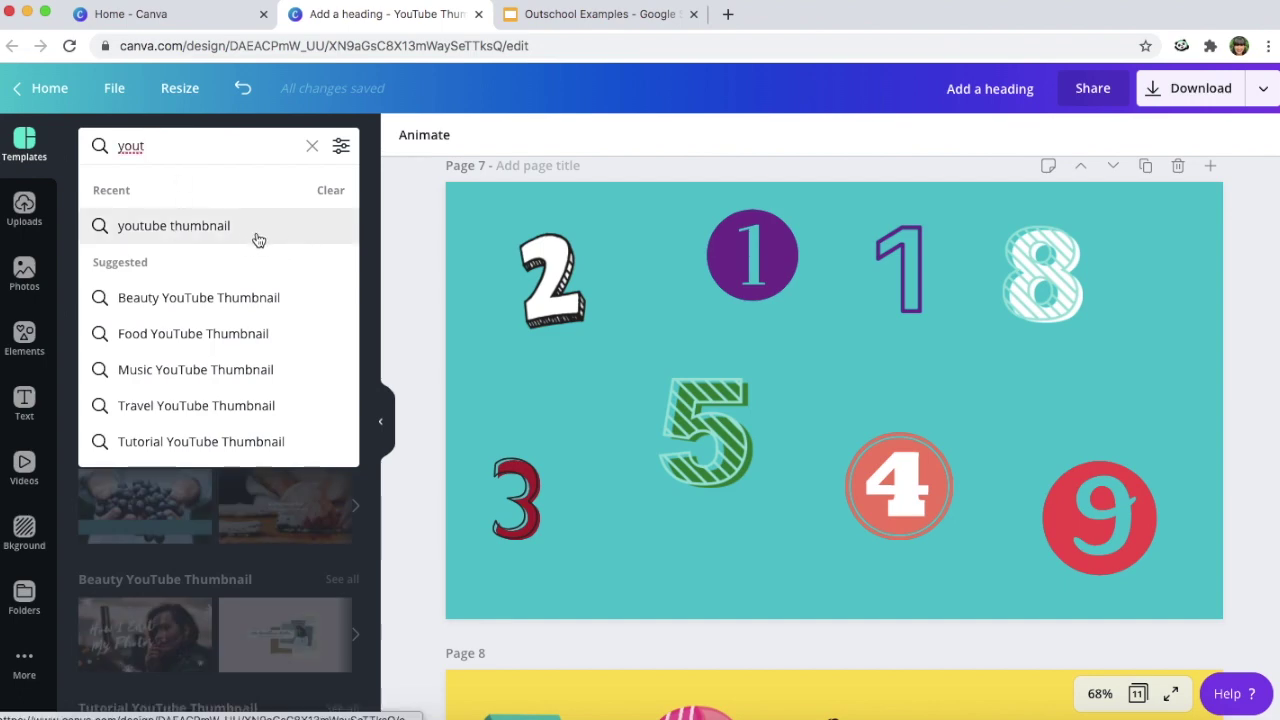
pyautogui.click(1198, 331)
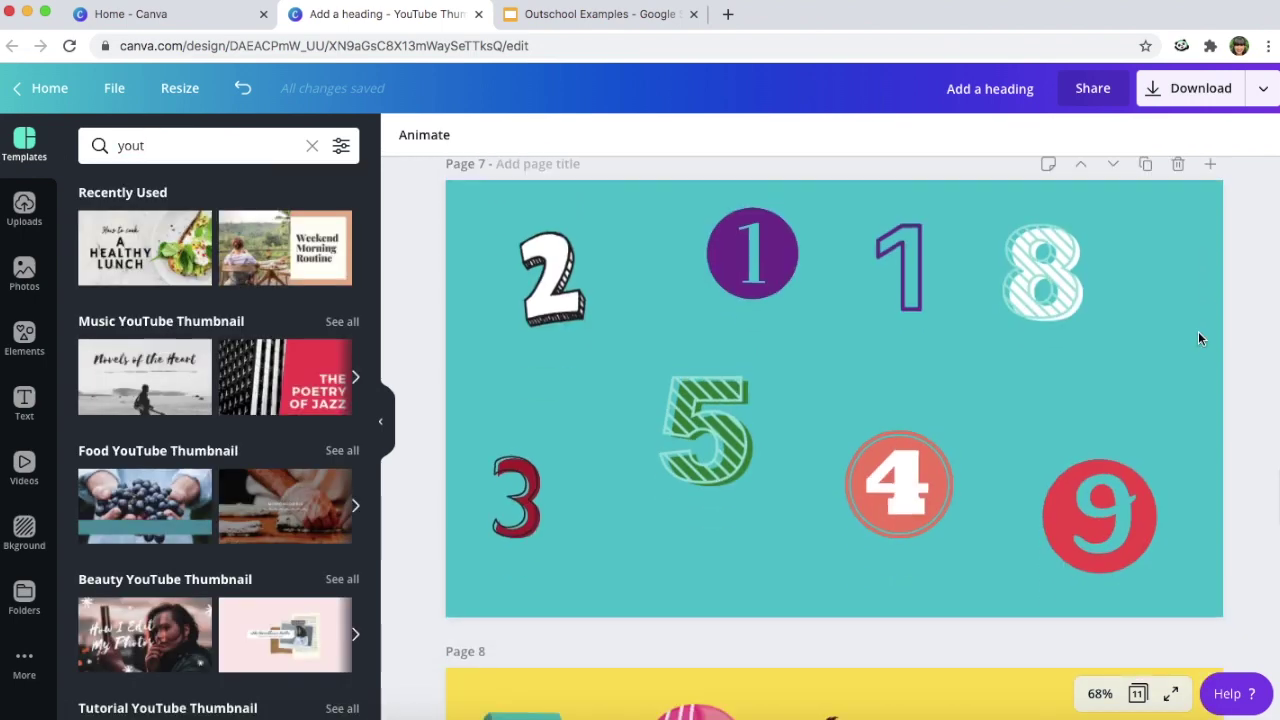
pyautogui.scroll(-5, 1198, 331)
pyautogui.scroll(1, 1200, 339)
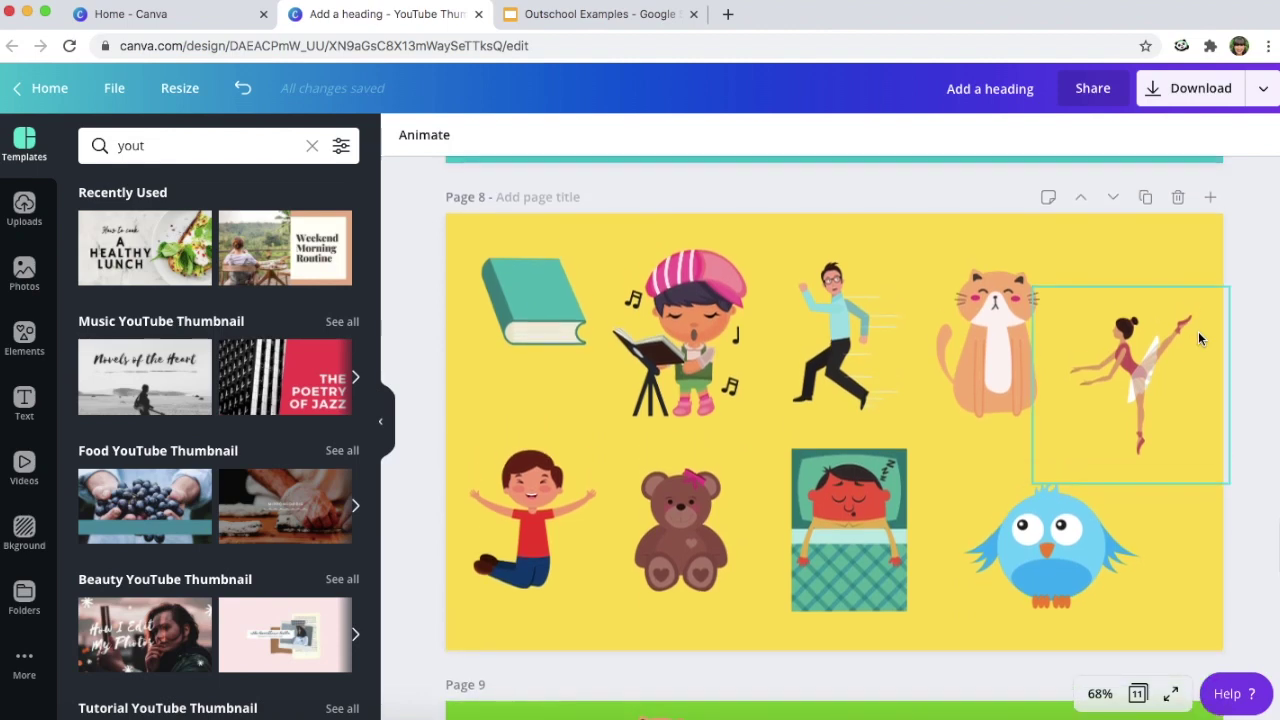
pyautogui.scroll(-1, 1265, 291)
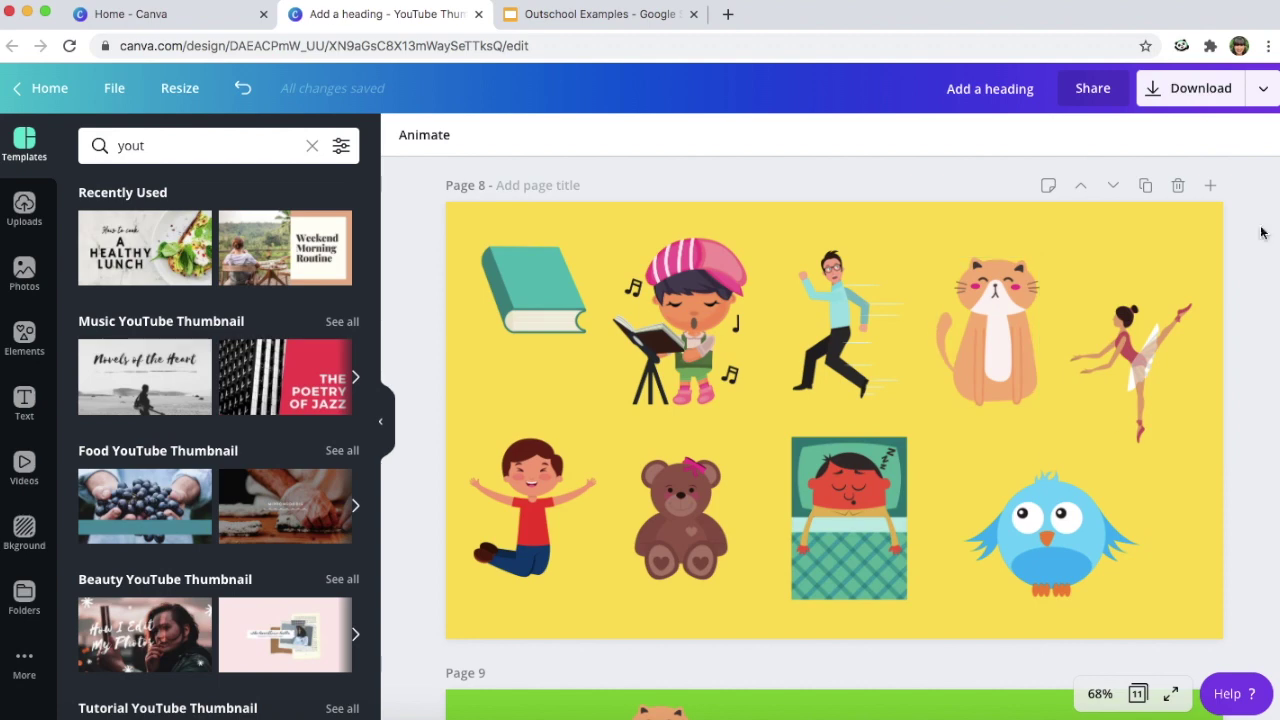
# - Download only Page 8 as a PNG, saved as 'Add a heading.png'
pyautogui.click(1263, 88)
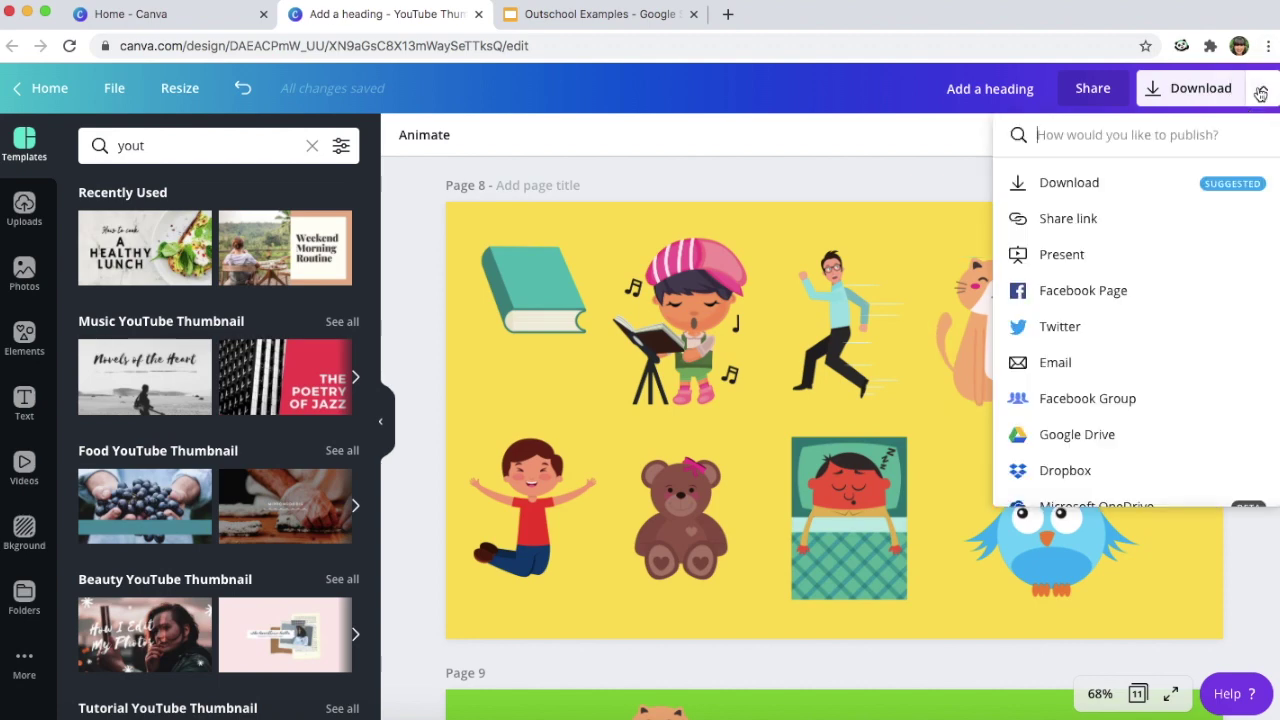
pyautogui.click(1084, 192)
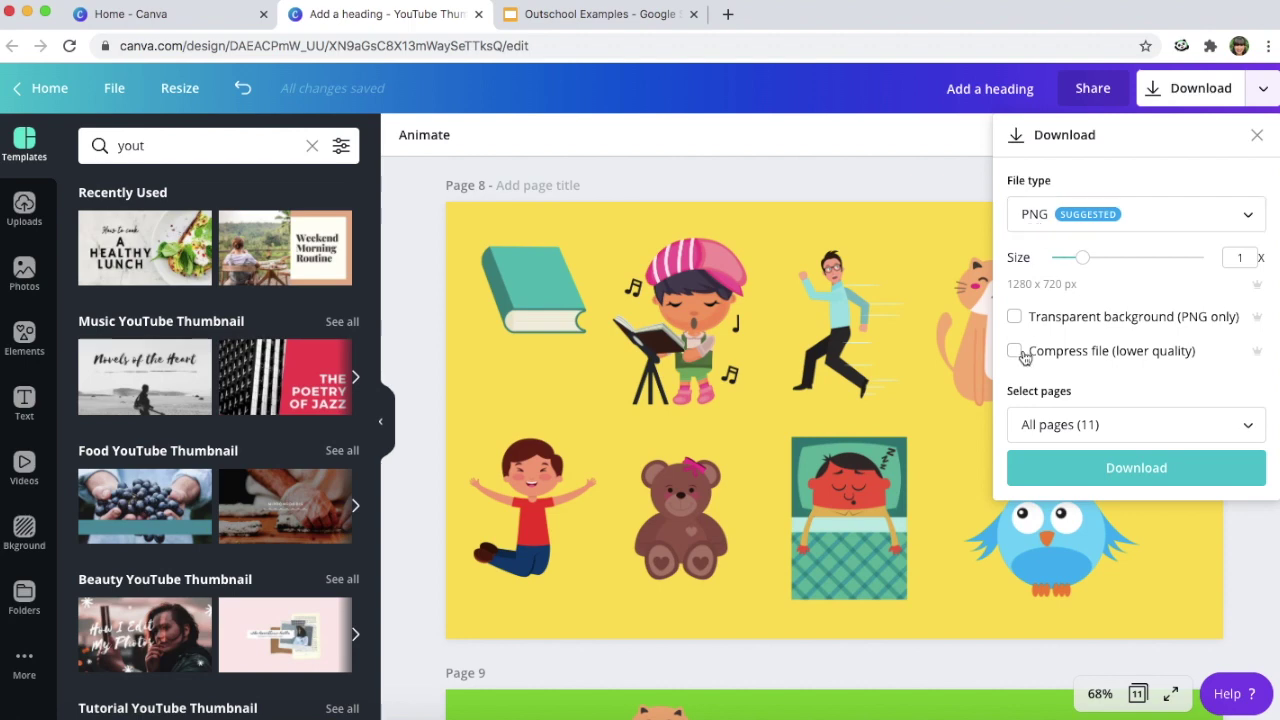
pyautogui.click(1040, 425)
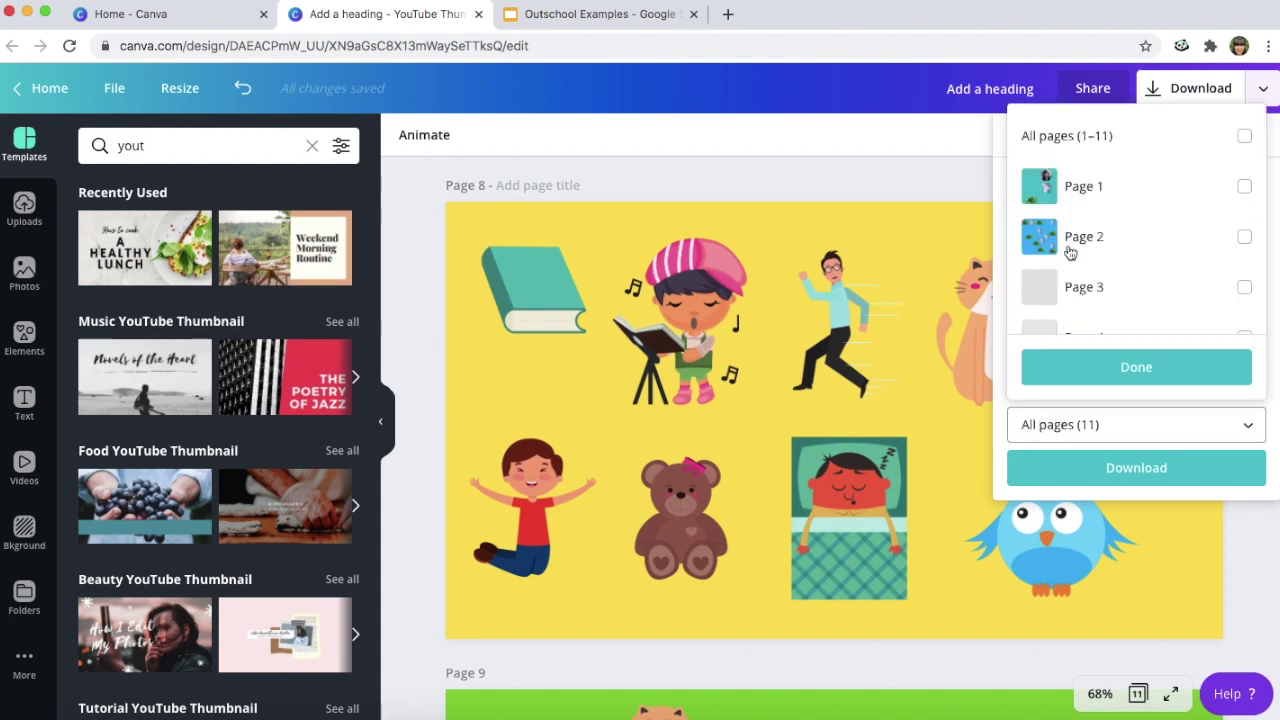
pyautogui.scroll(-3, 1066, 251)
pyautogui.click(1086, 319)
pyautogui.scroll(-2, 1090, 320)
pyautogui.click(1146, 377)
pyautogui.click(1105, 469)
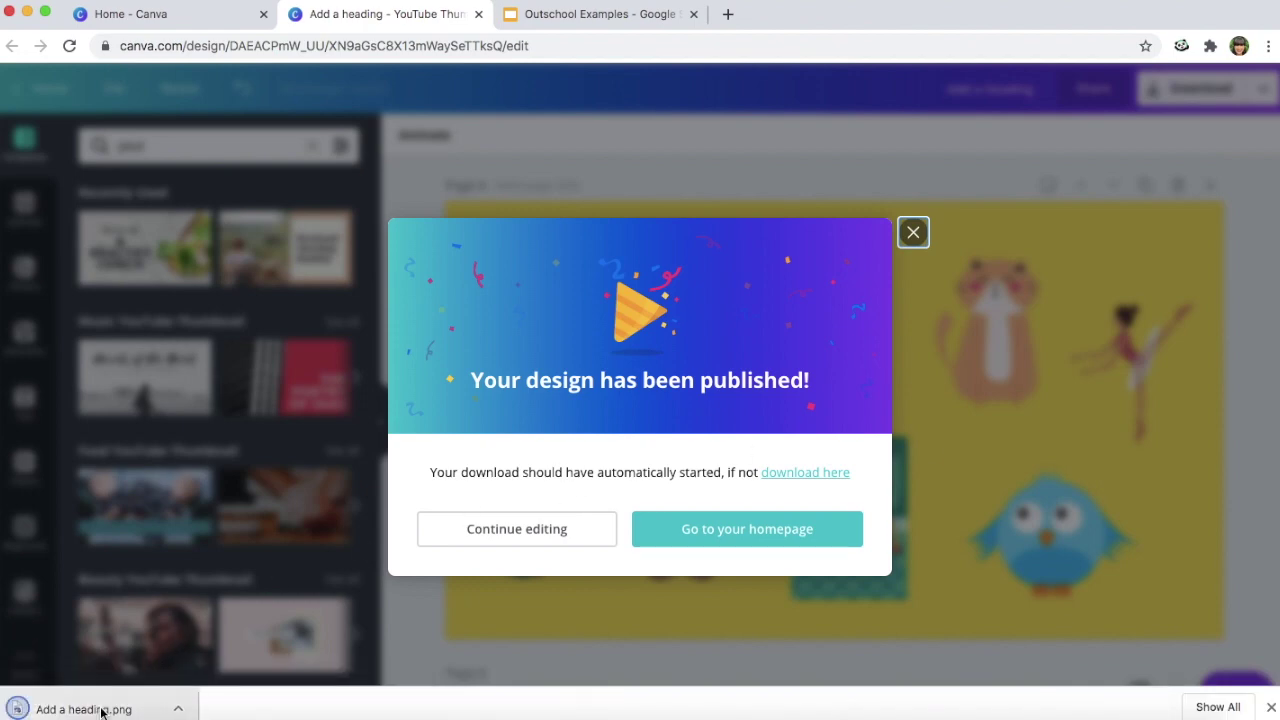
pyautogui.hotkey('ctrl', 'Tab')
# - Place 'Add a heading.png' on slide 1, fit it to the slide, and present full screen
pyautogui.click(1146, 715)
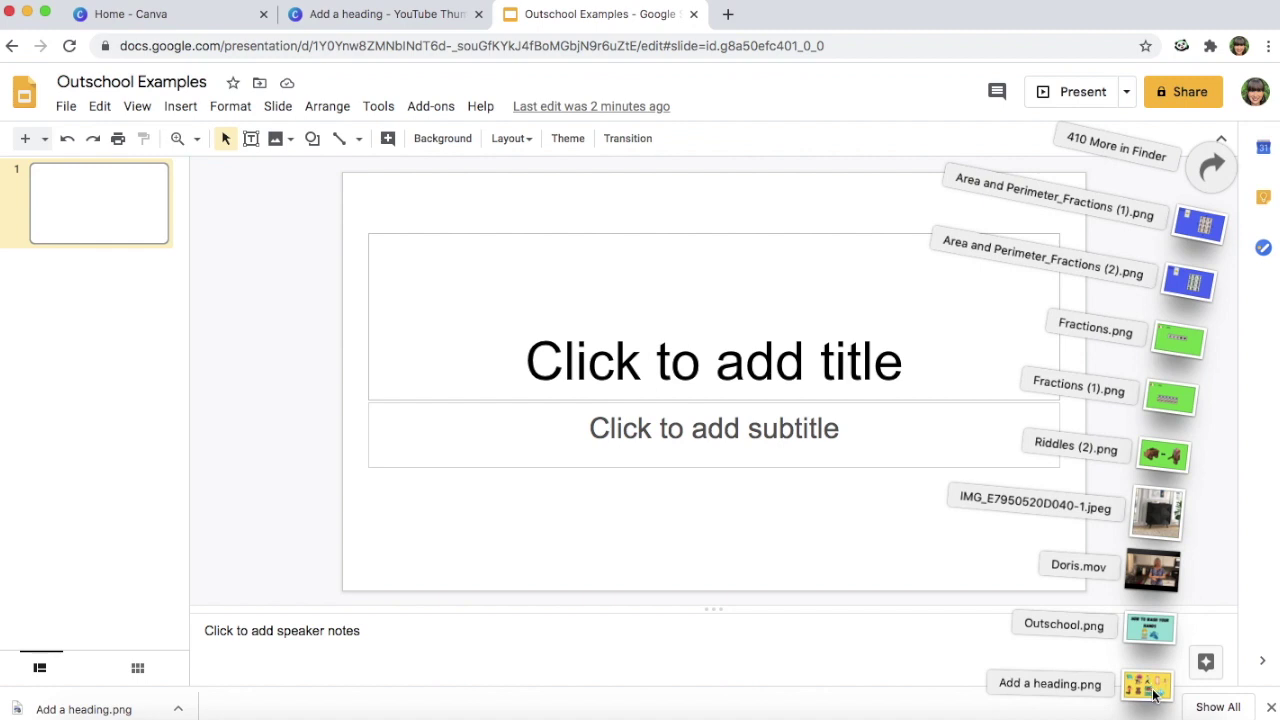
pyautogui.moveTo(1153, 694); pyautogui.dragTo(742, 362)
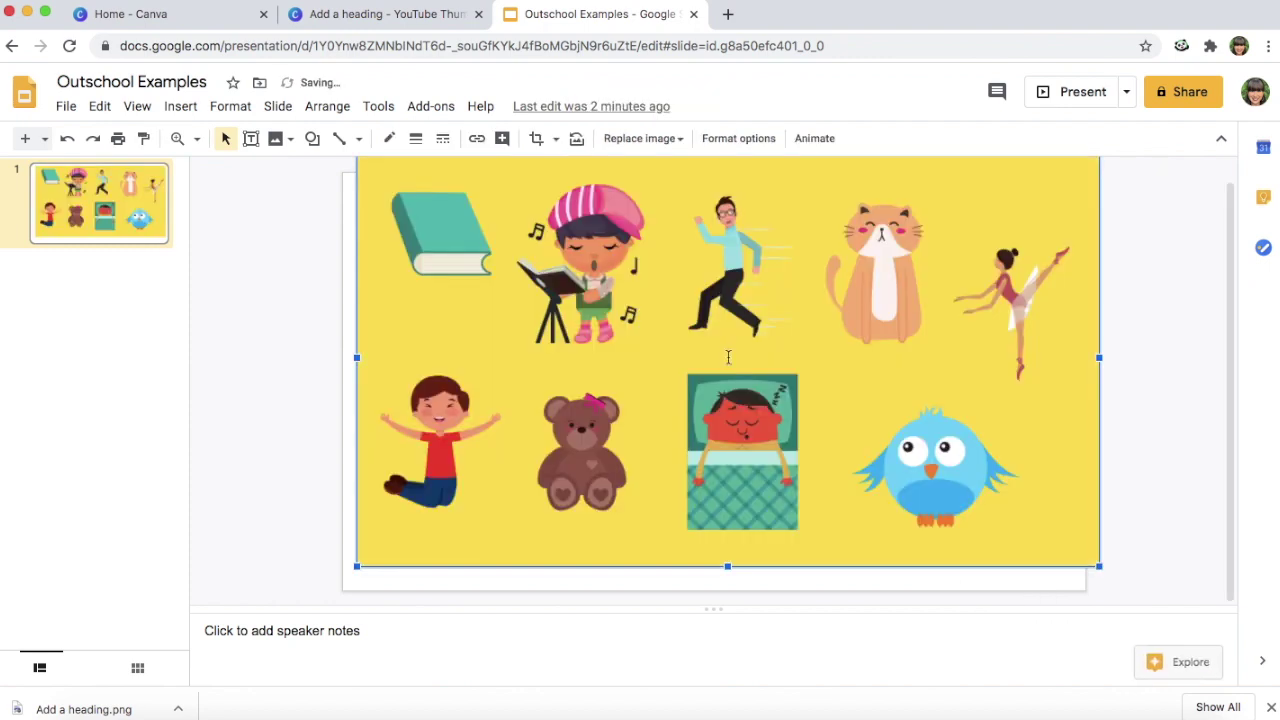
pyautogui.moveTo(743, 286); pyautogui.dragTo(737, 310)
pyautogui.click(1129, 278)
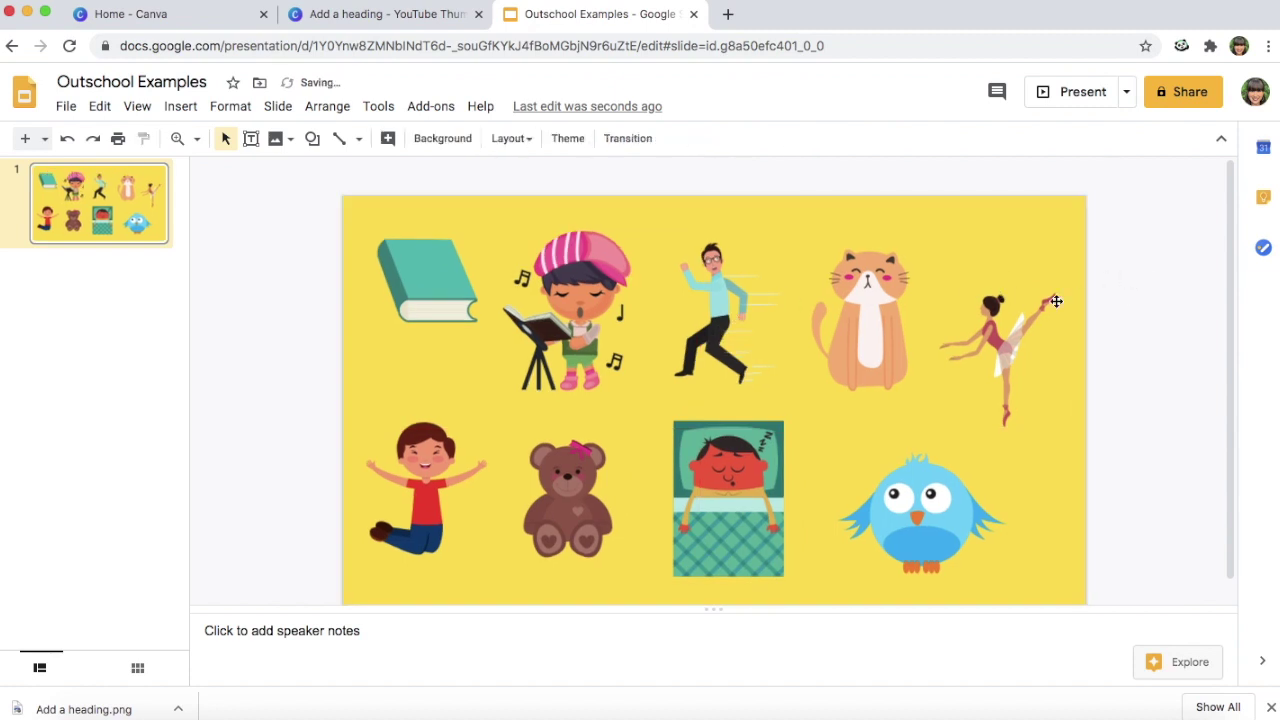
pyautogui.scroll(-1, 1060, 298)
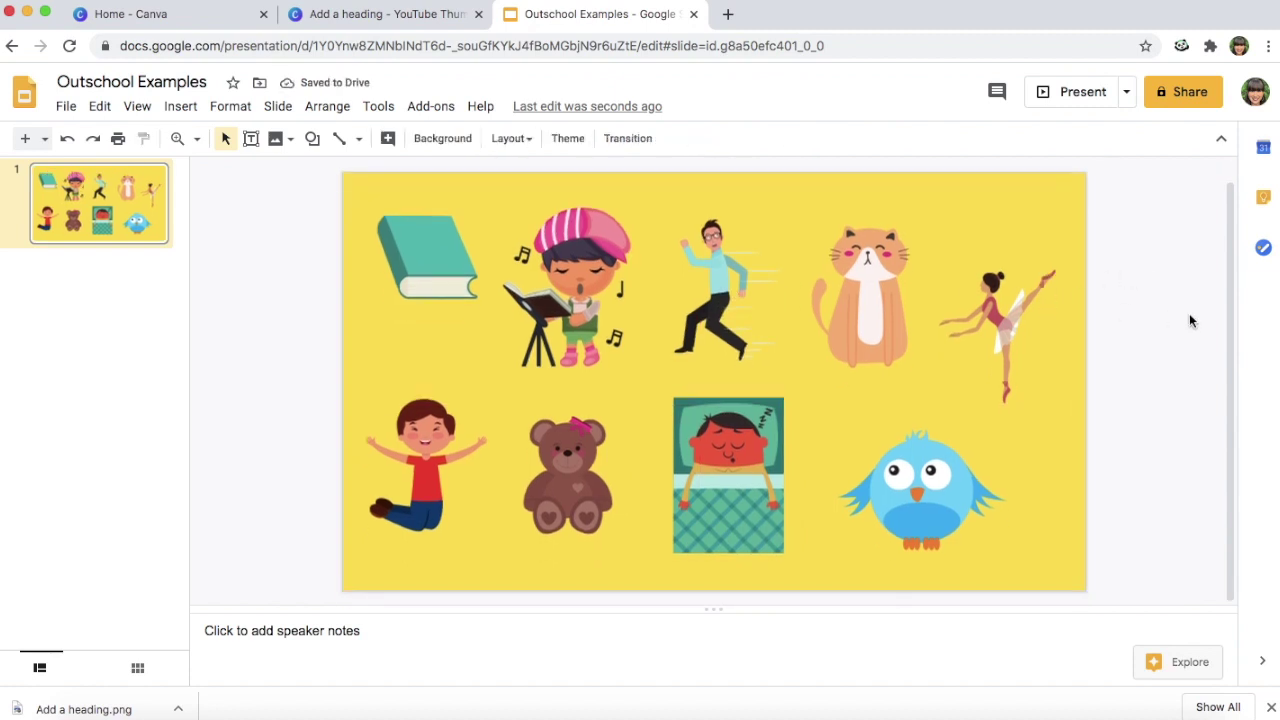
pyautogui.click(1063, 93)
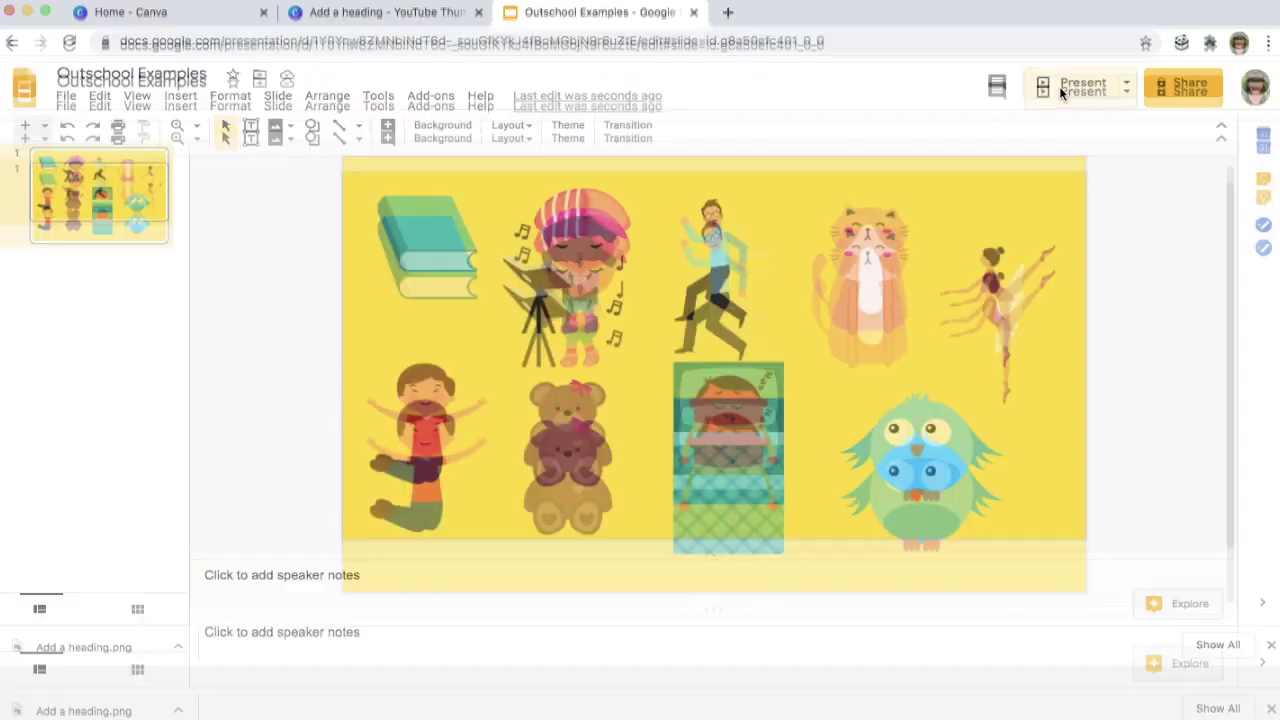